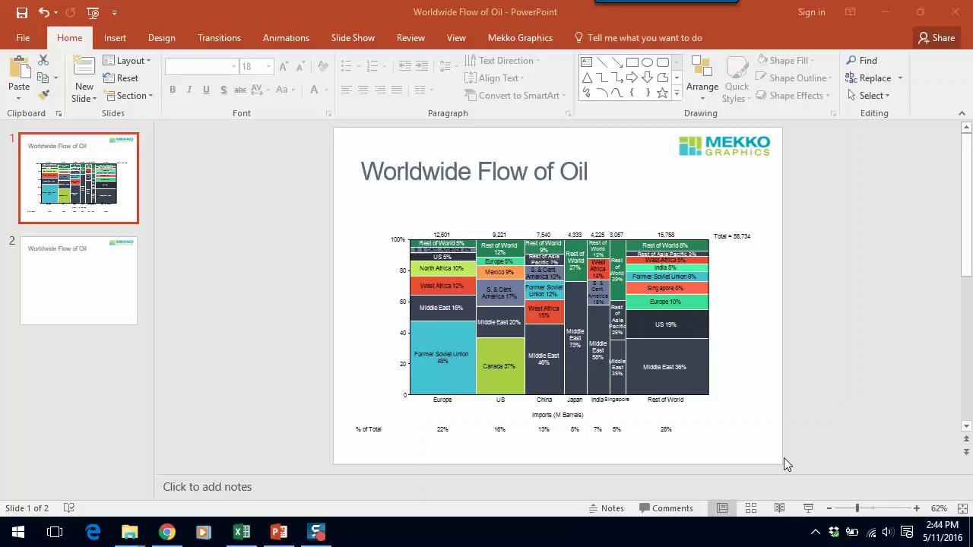
Step: Move to slide 2, which holds only the 'Worldwide Flow of Oil' title
key(Page_Down)
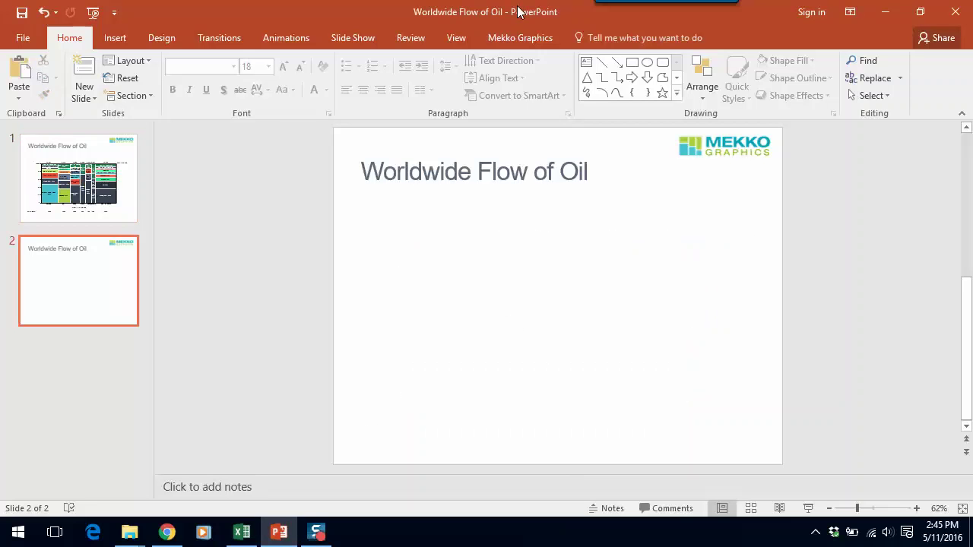
Step: Insert a sample Marimekko chart on slide 2 and copy Excel's oil imports table
click(518, 35)
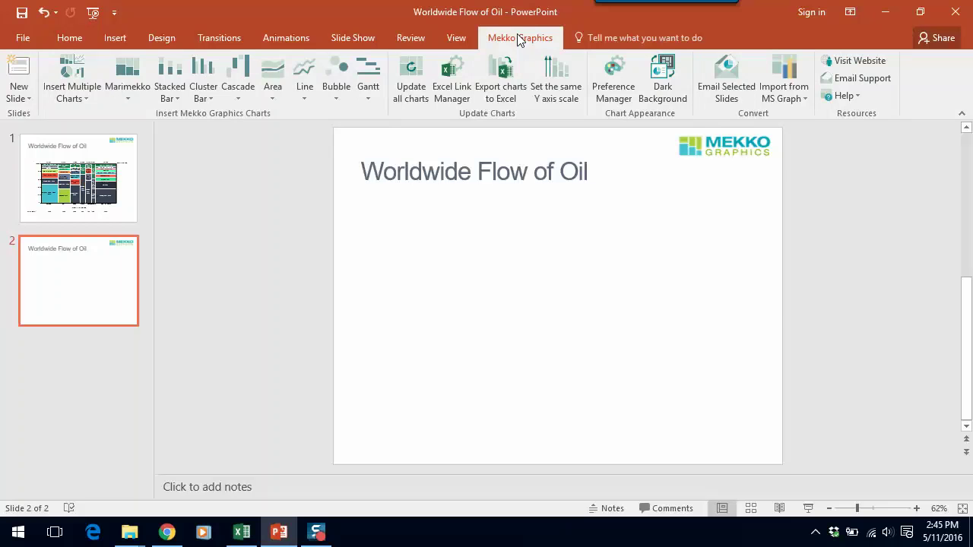
click(132, 71)
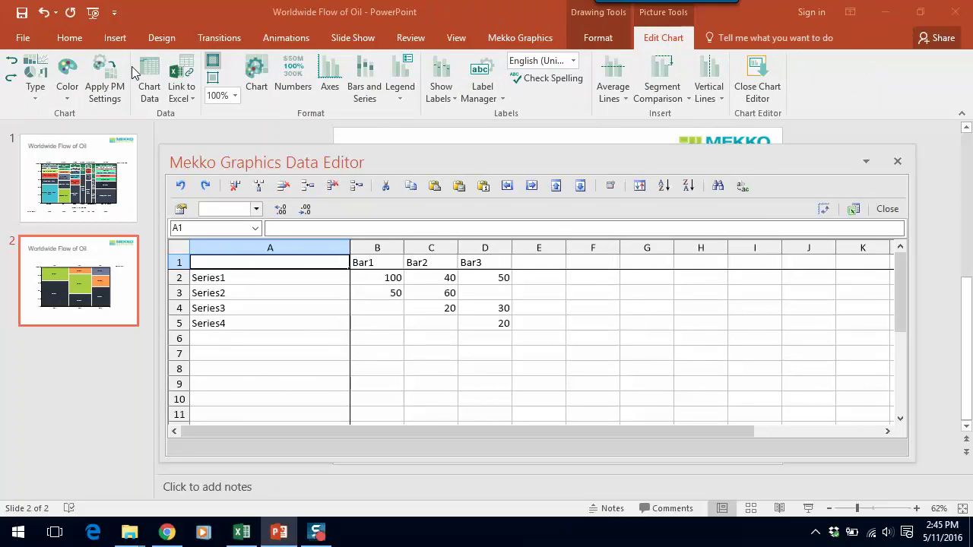
click(241, 538)
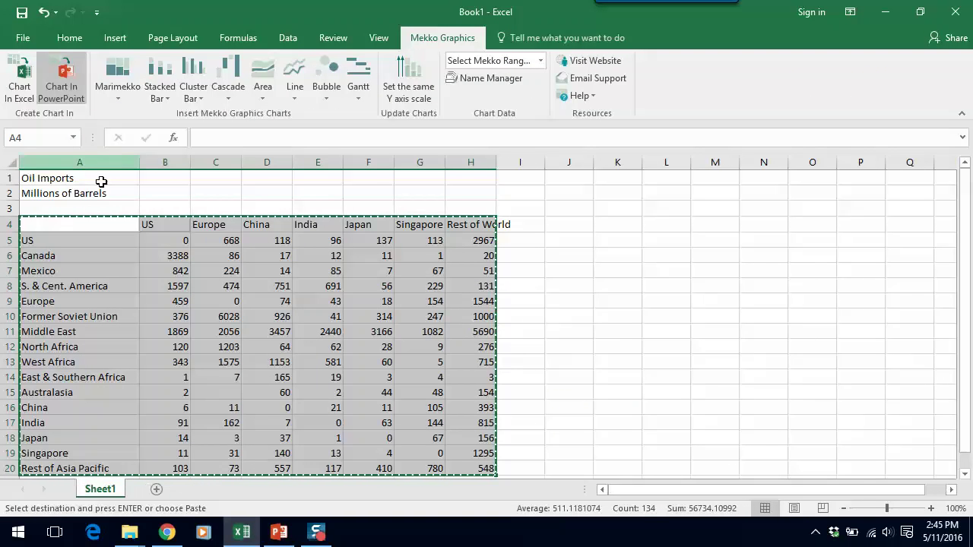
right_click(86, 220)
click(122, 219)
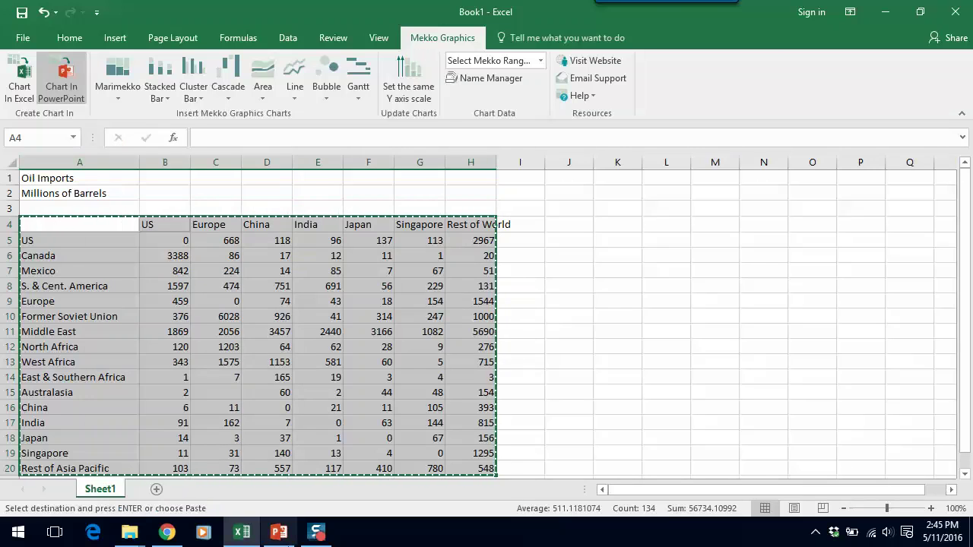
Step: Paste the oil imports table into the chart's Data Editor and close it to redraw the chart
click(278, 537)
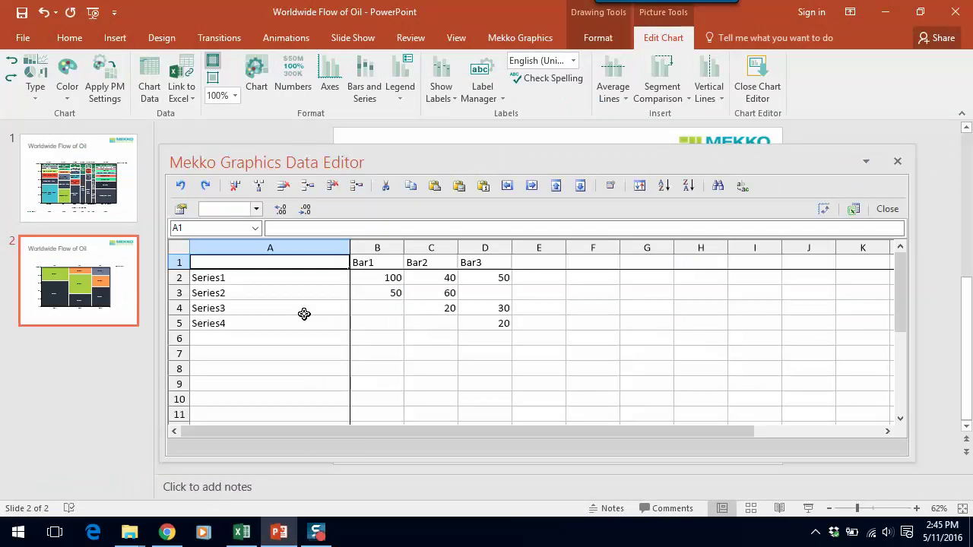
key(ctrl+v)
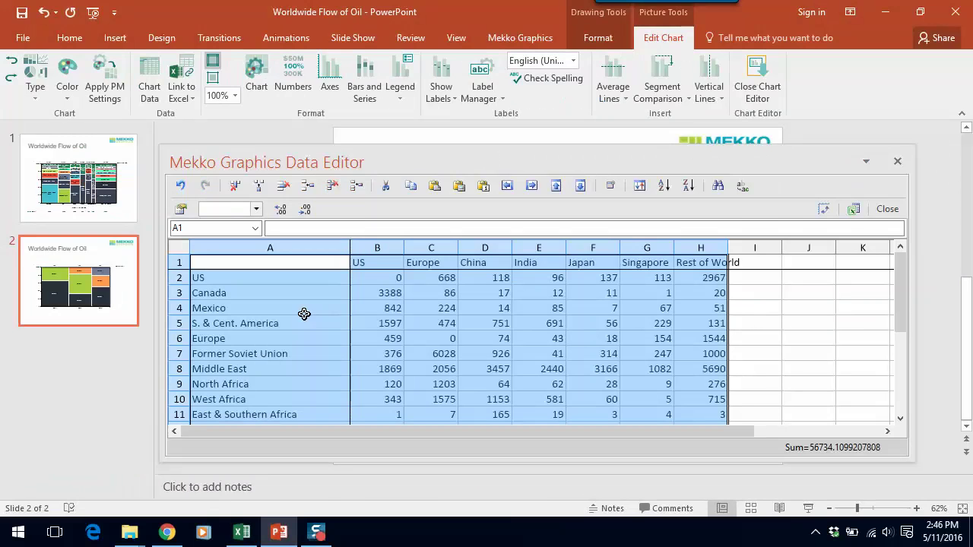
click(886, 208)
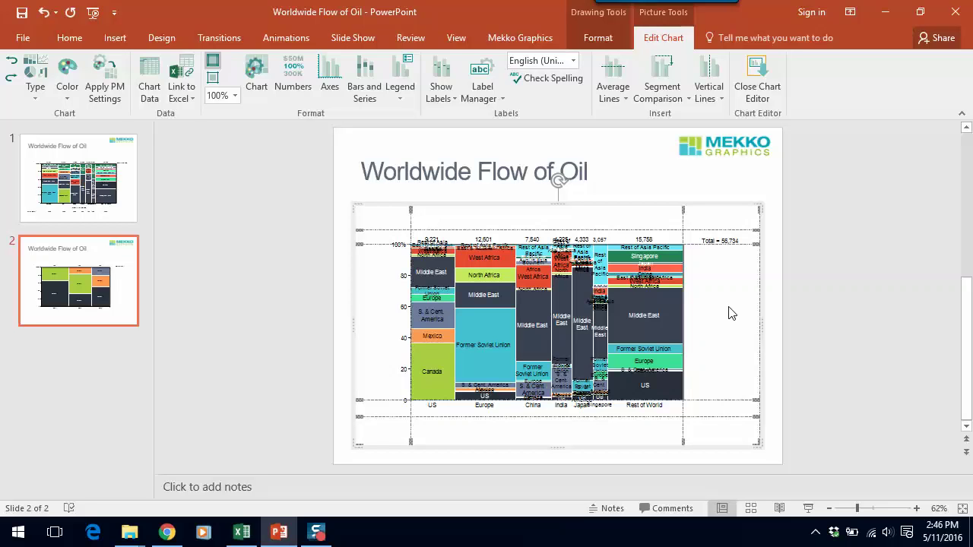
Step: Add a 'Rest of World' other series that groups each bar's segments below 425
click(365, 89)
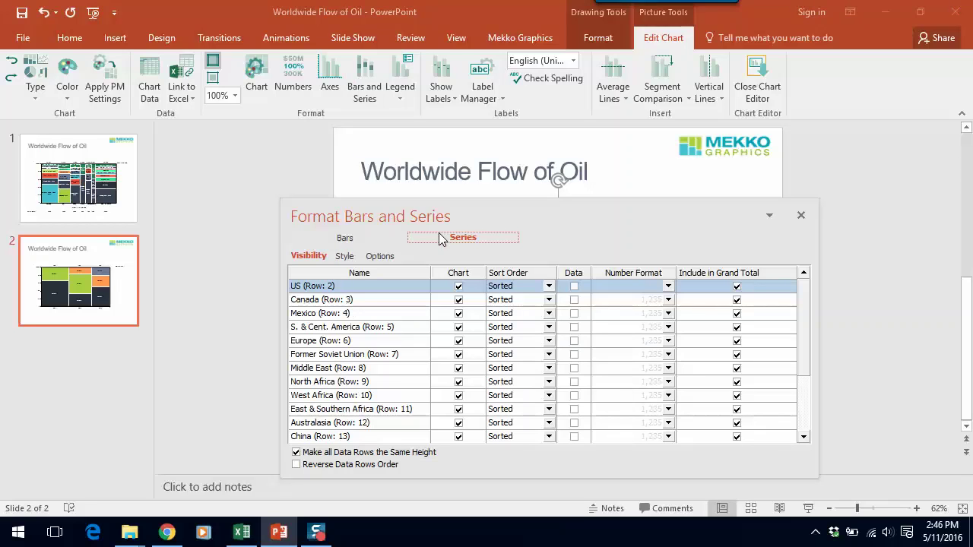
click(380, 256)
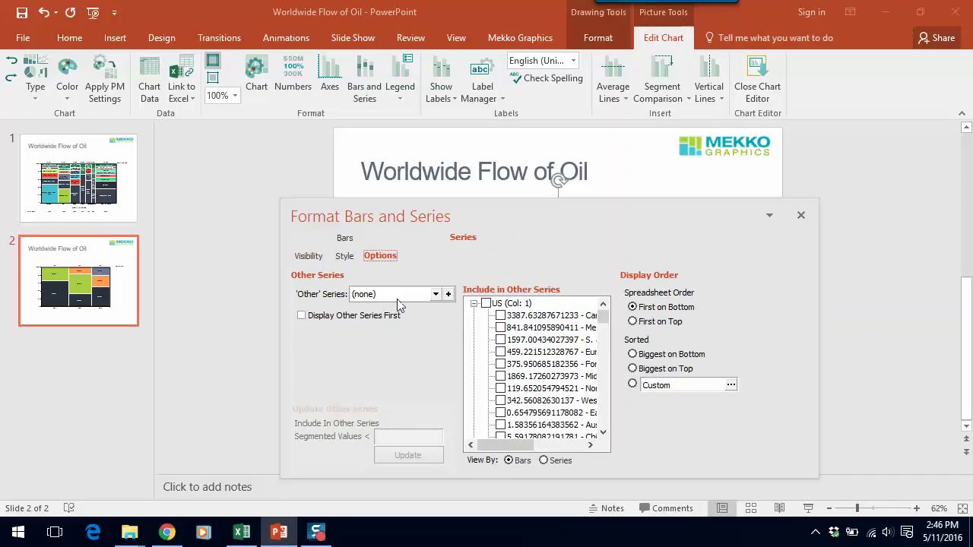
click(449, 297)
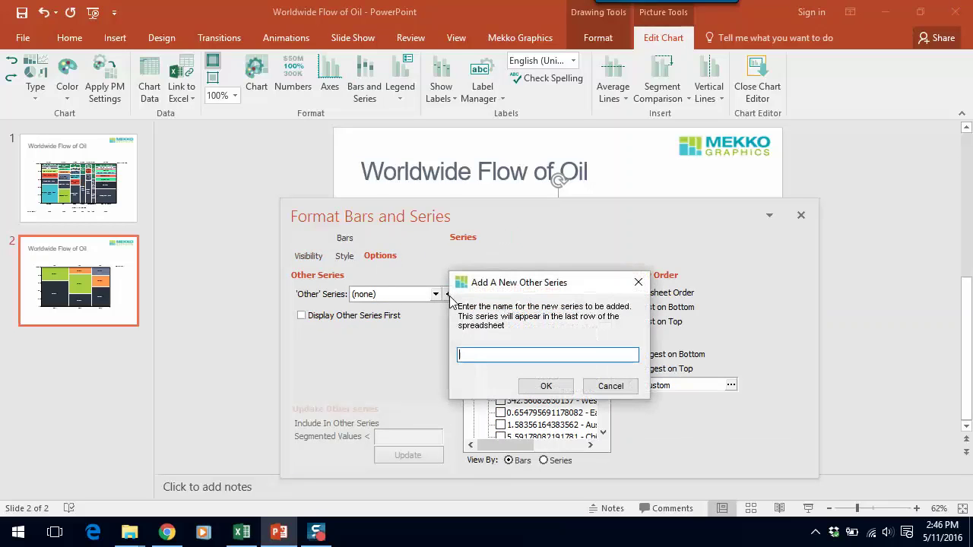
text(Rest of World)
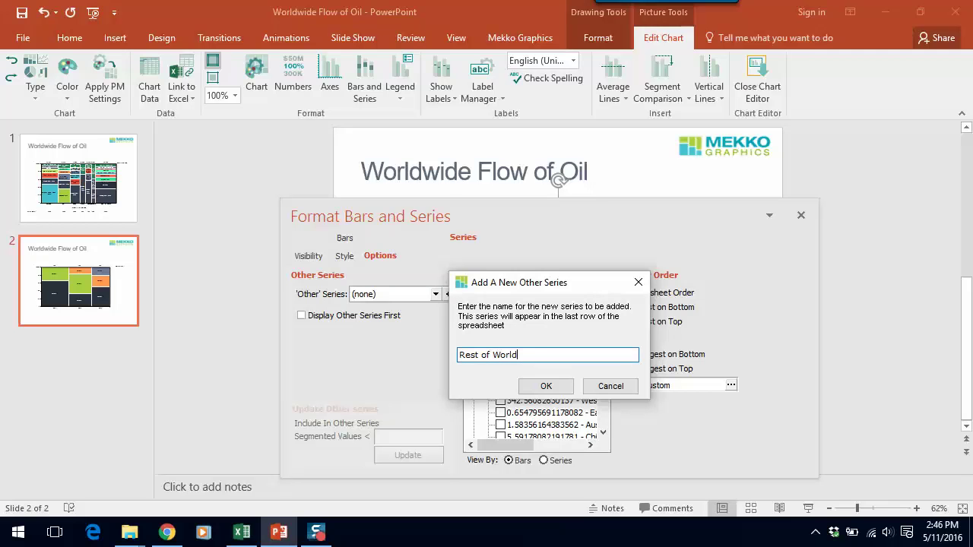
click(545, 386)
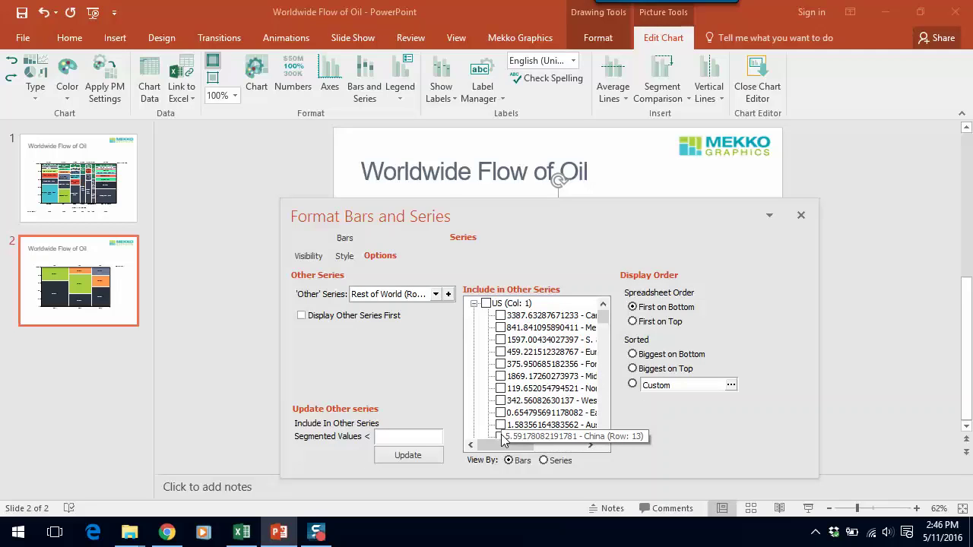
click(406, 437)
text(425)
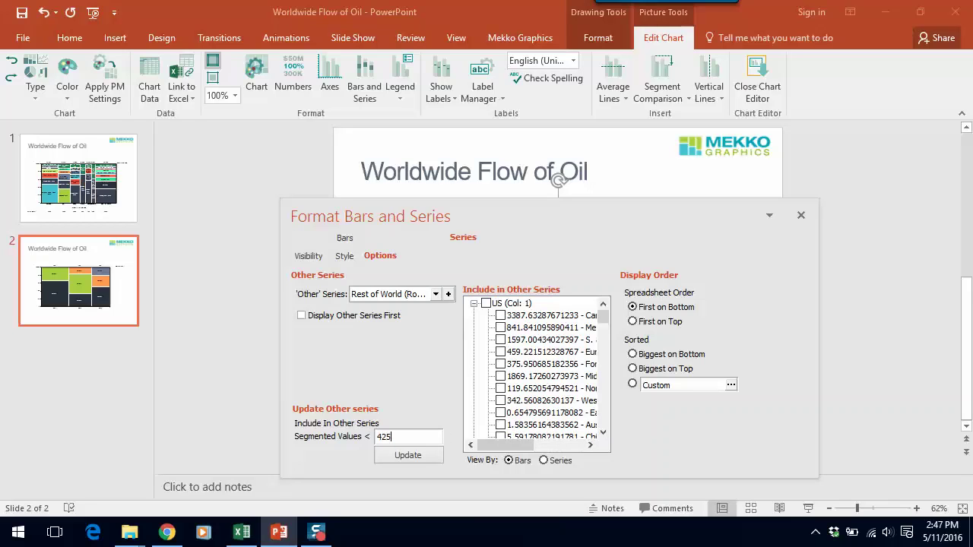
click(418, 454)
click(801, 217)
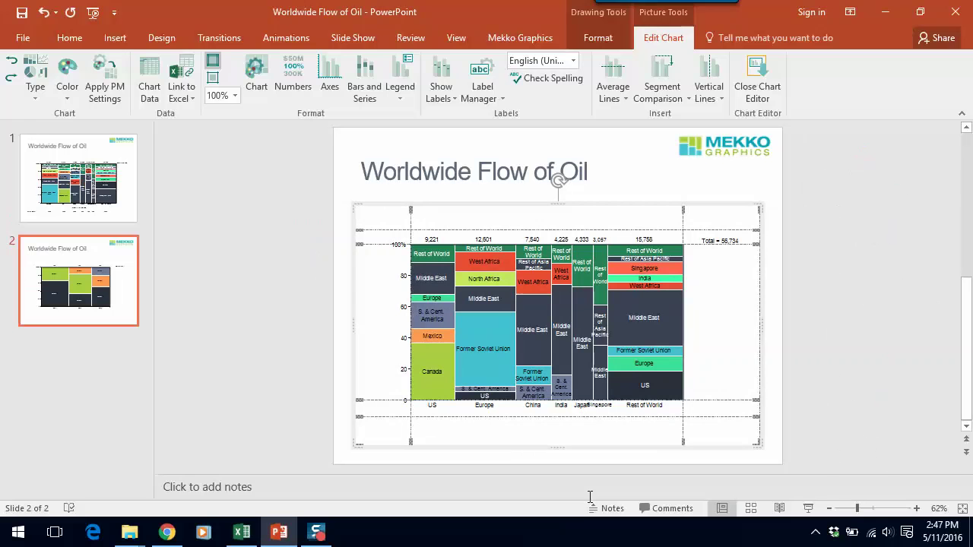
Step: Sort each bar's segments so the largest sit at the bottom
click(255, 88)
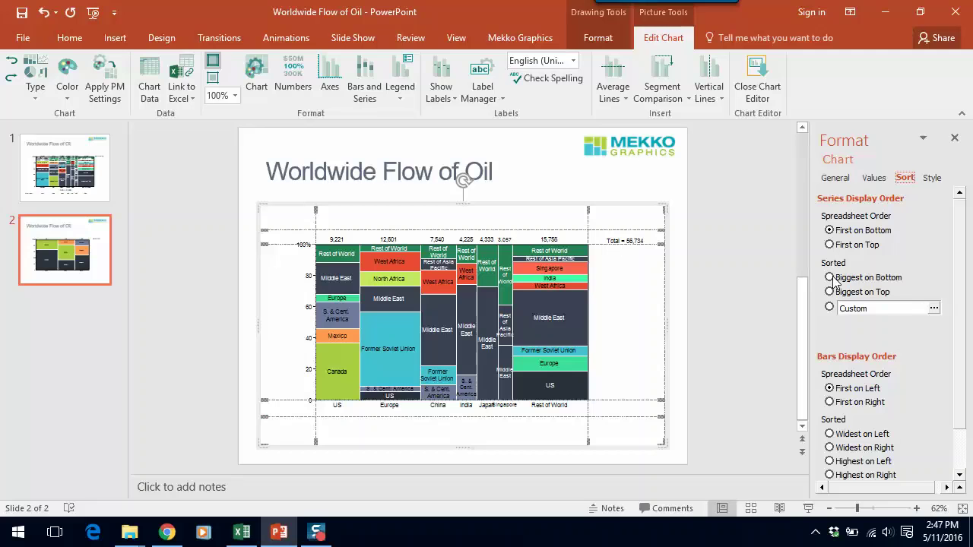
click(833, 281)
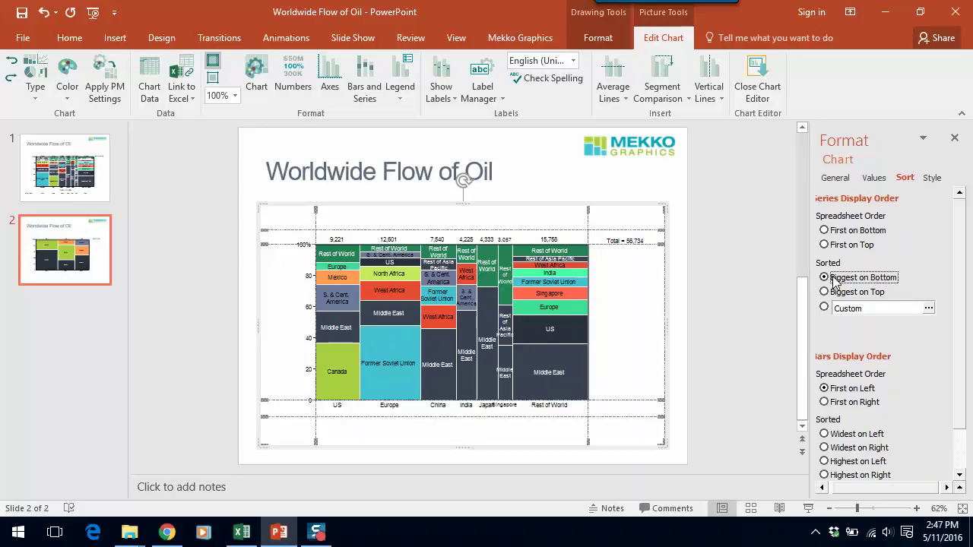
click(959, 475)
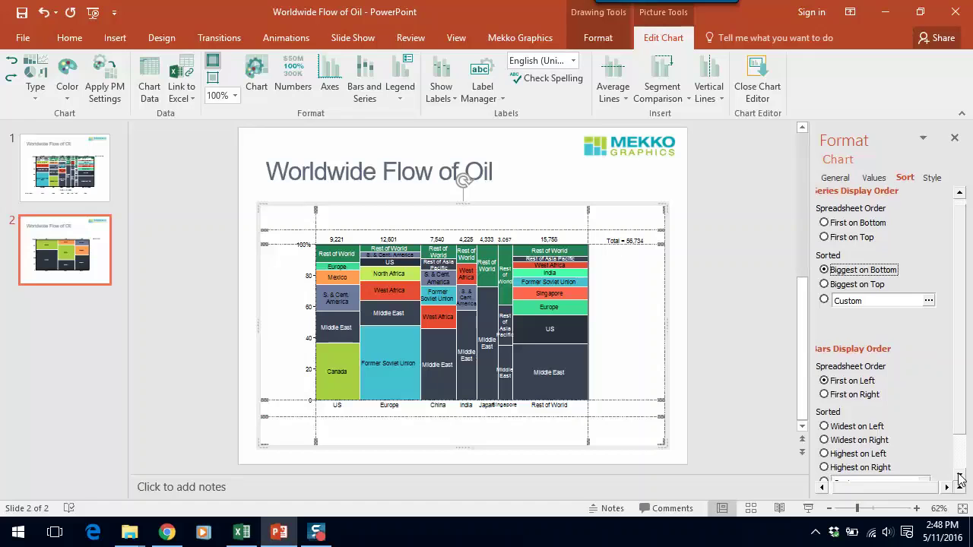
click(959, 477)
click(959, 477)
click(960, 477)
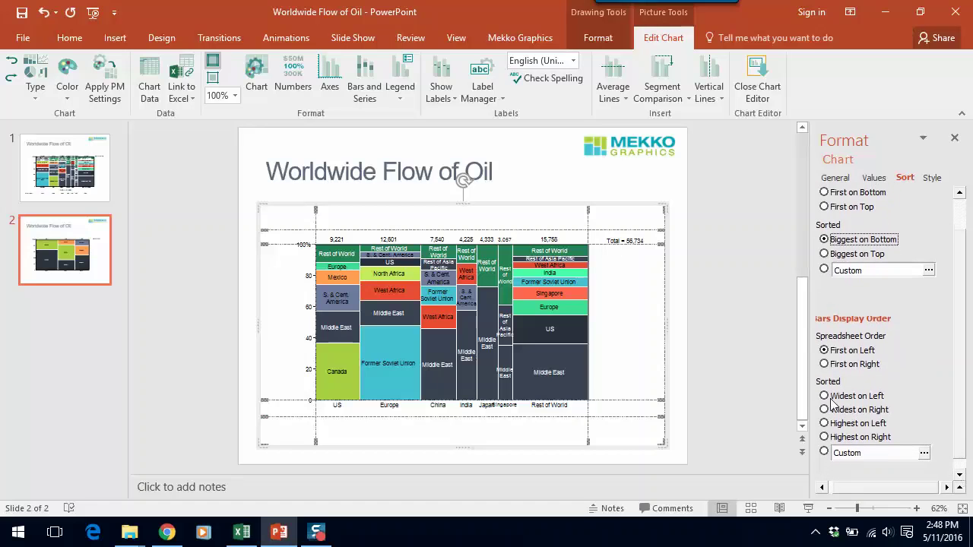
Step: Order bars widest first from the left, with Rest of World moved to the end
click(825, 396)
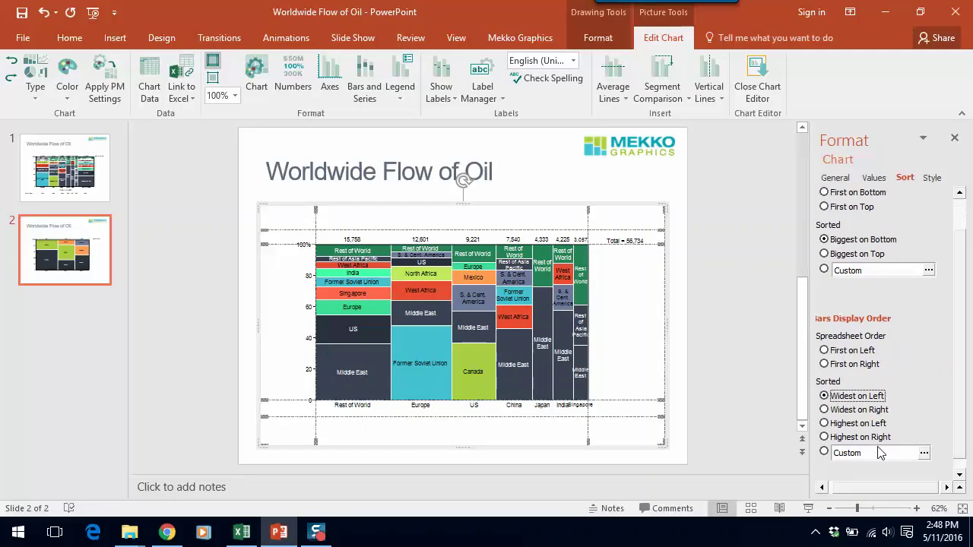
click(960, 470)
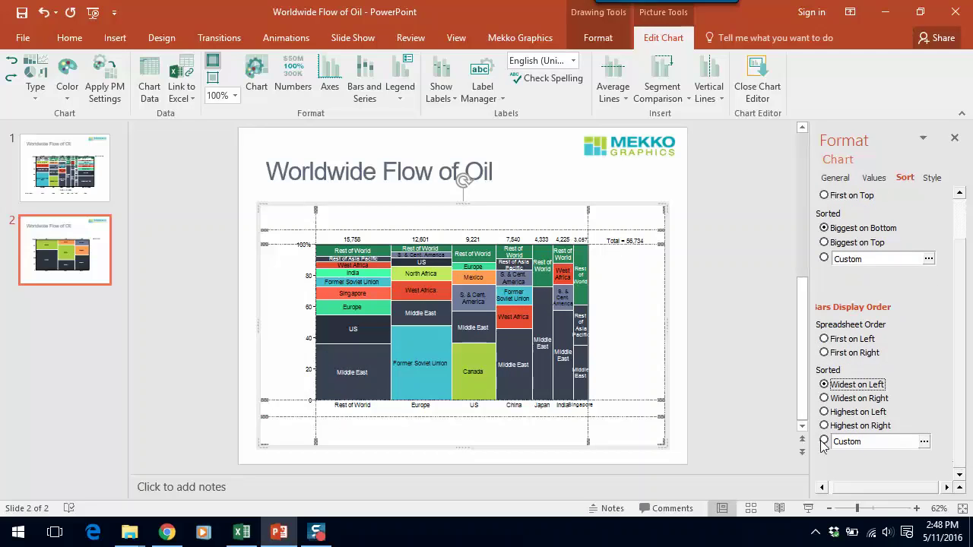
click(925, 443)
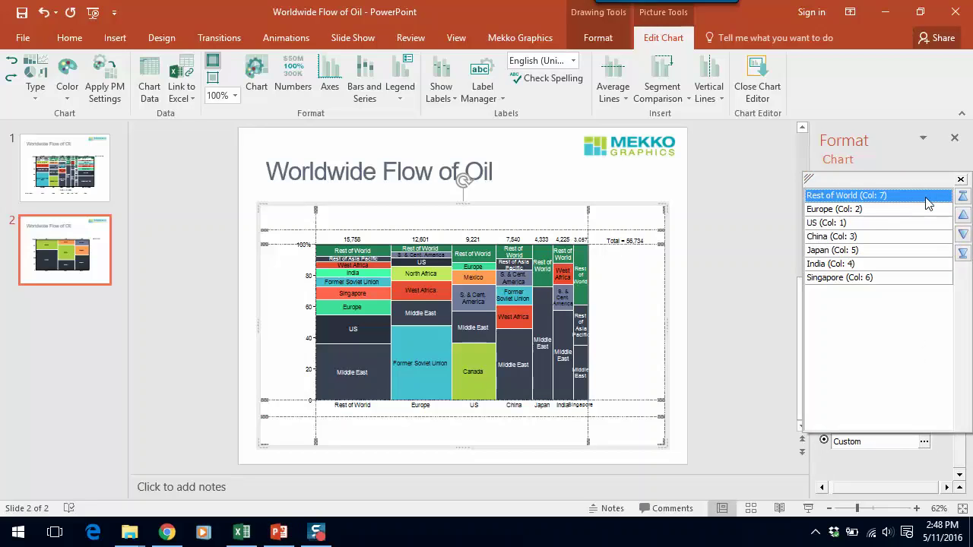
drag(926, 201, 917, 311)
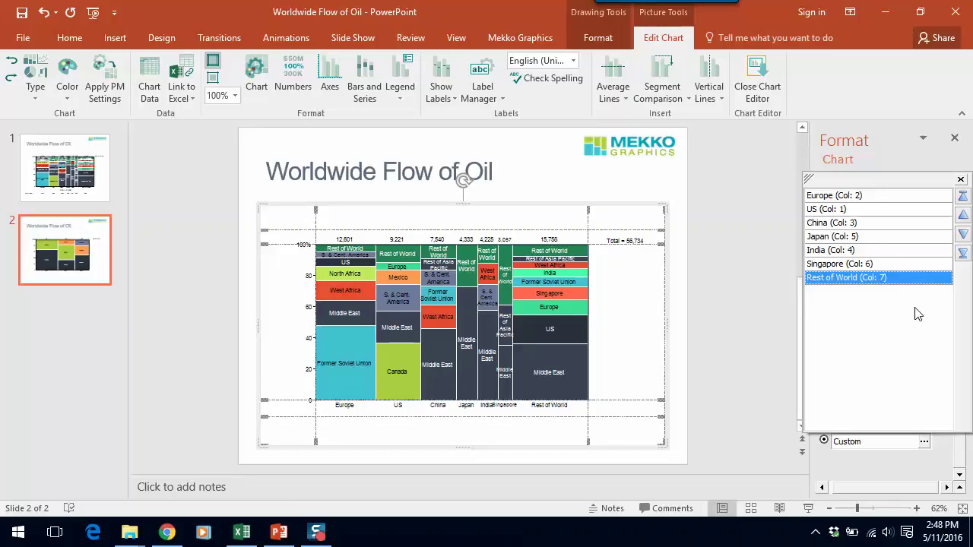
click(956, 139)
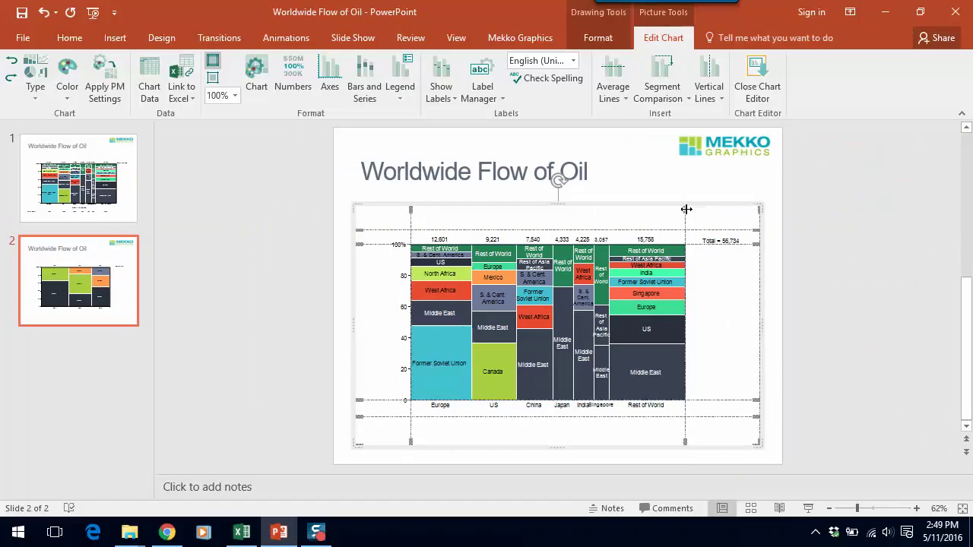
Step: Widen the plot area to 88% and label segments with their names and percentages only
drag(687, 209, 711, 209)
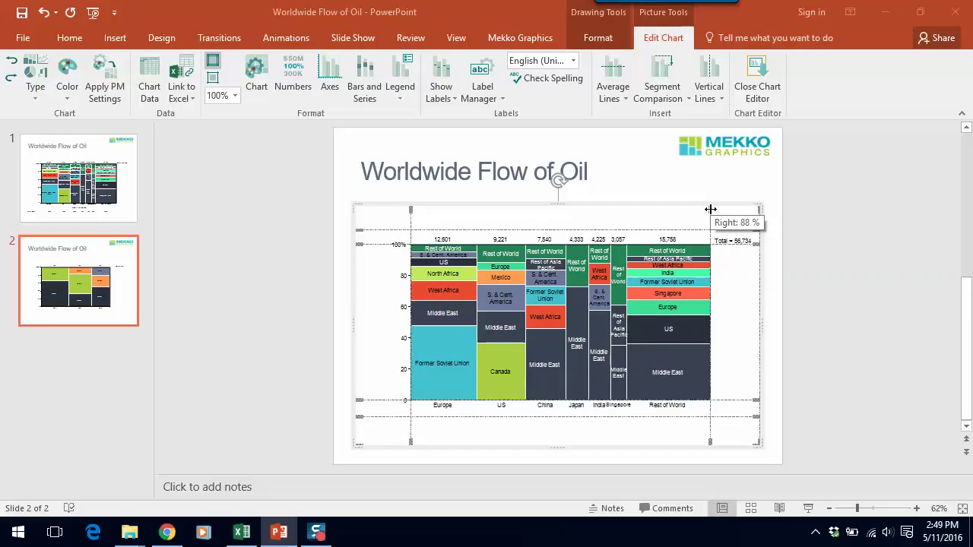
mouse_move(444, 370)
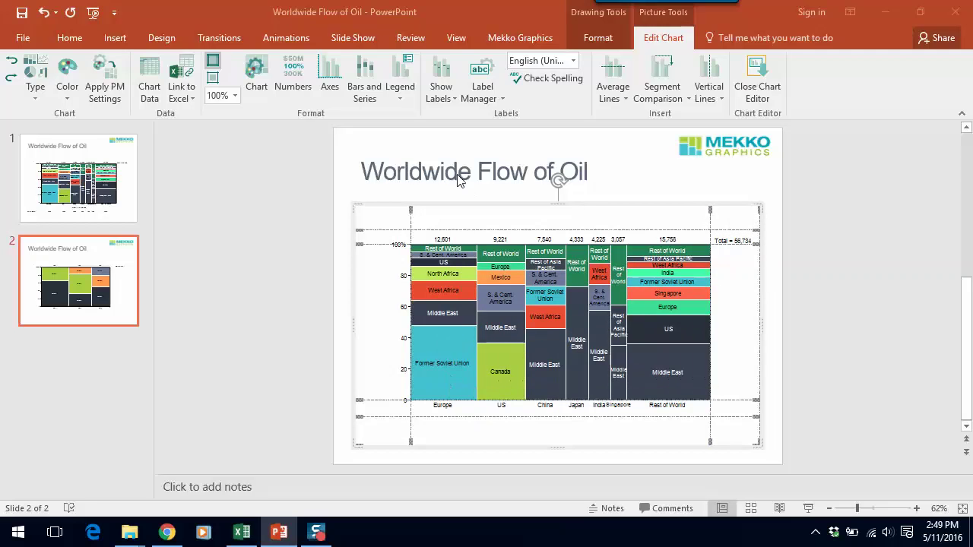
click(450, 86)
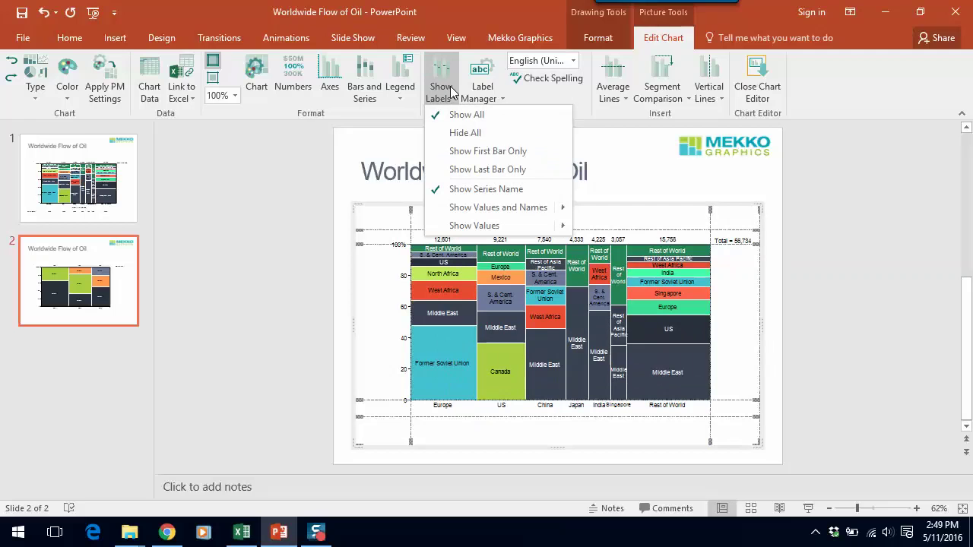
mouse_move(471, 207)
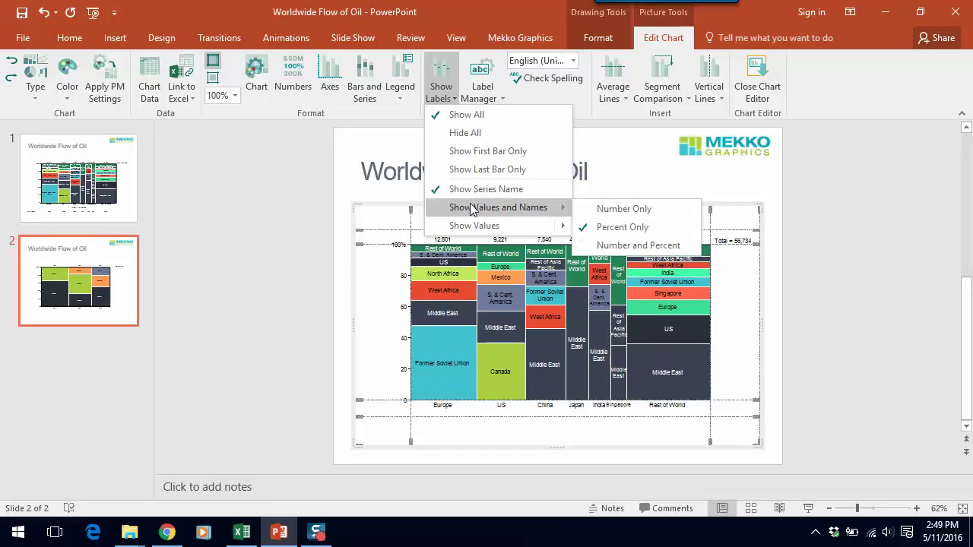
click(620, 230)
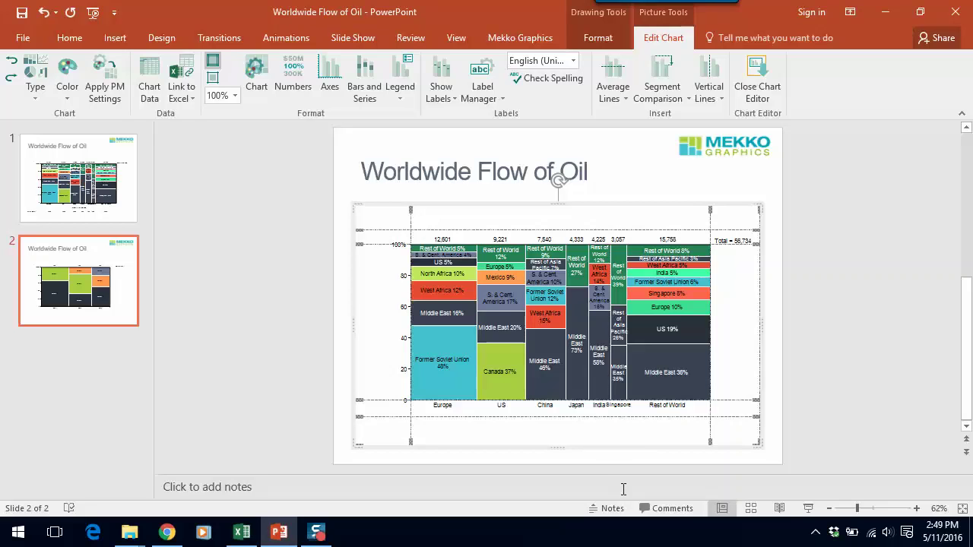
Step: Give the X axis the title 'Imports (M Barrels)'
click(328, 85)
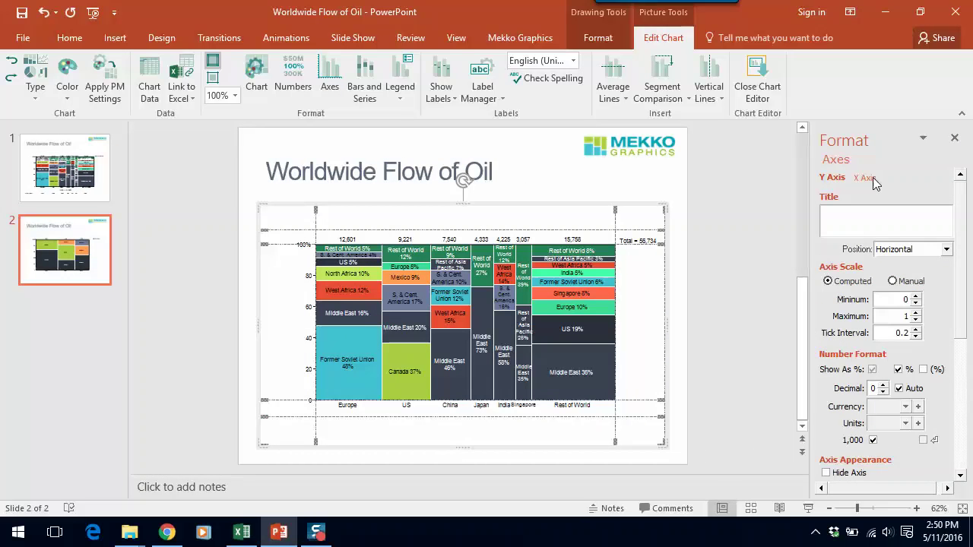
click(873, 177)
click(836, 215)
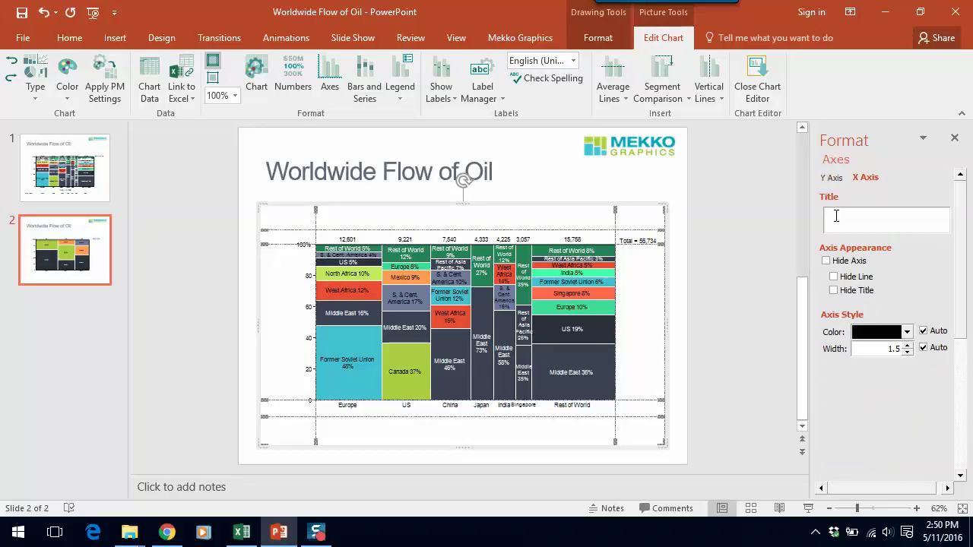
text(Imports (M Barrels))
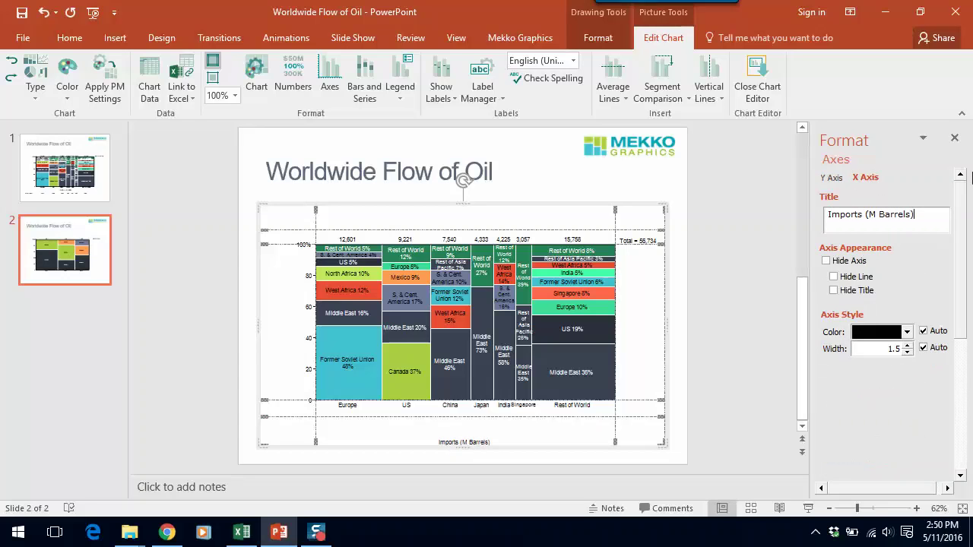
click(954, 141)
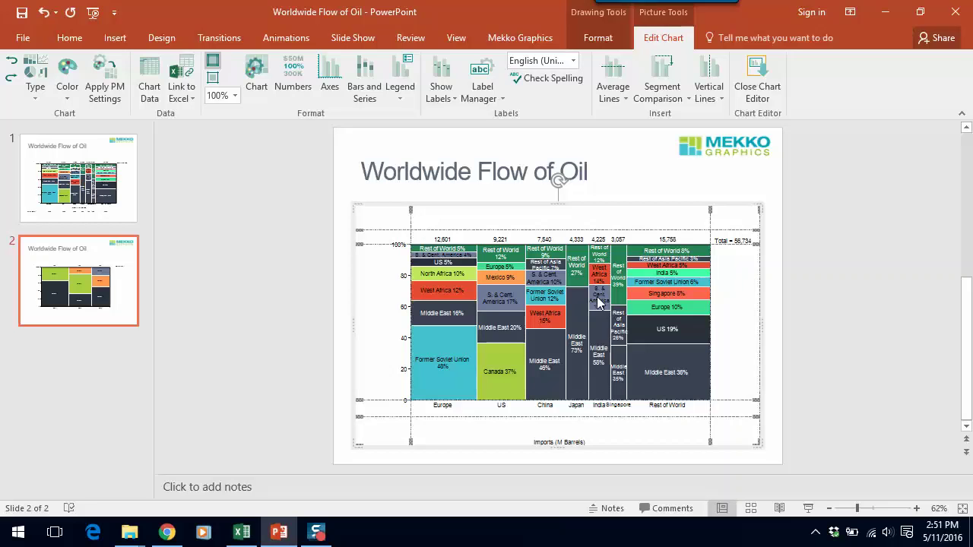
Step: Add 'Total' and '% of Total' row labels in cells A19 and A20 of the chart data
click(150, 92)
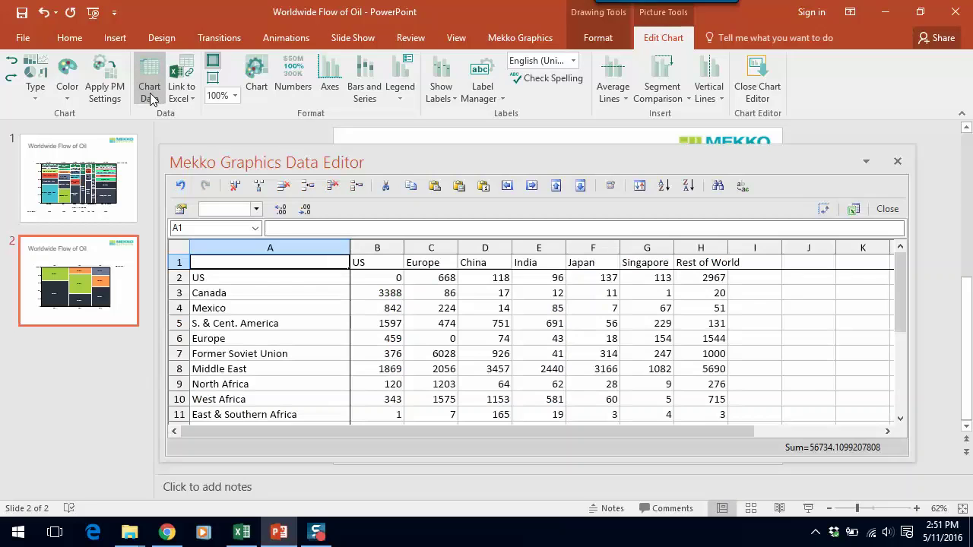
key(Down)
key(Down)
key(Down)
key(Down)
key(Down)
key(Down)
key(Down)
key(Down)
key(Down)
key(Down)
key(Down)
key(Down)
key(Down)
key(Down)
key(Down)
key(Down)
key(Down)
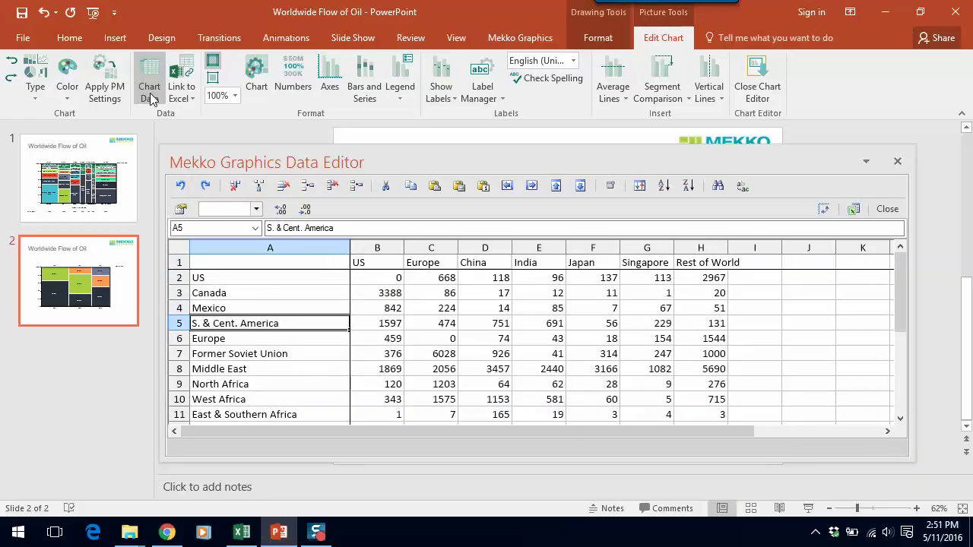
key(Down)
key(Down)
key(Down)
key(Up)
key(Up)
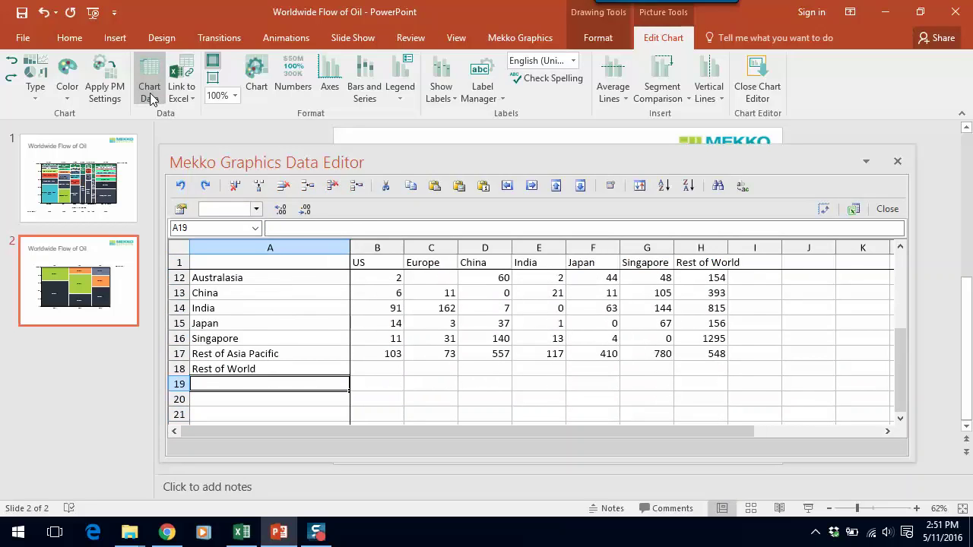
key(Down)
key(Up)
text(Total)
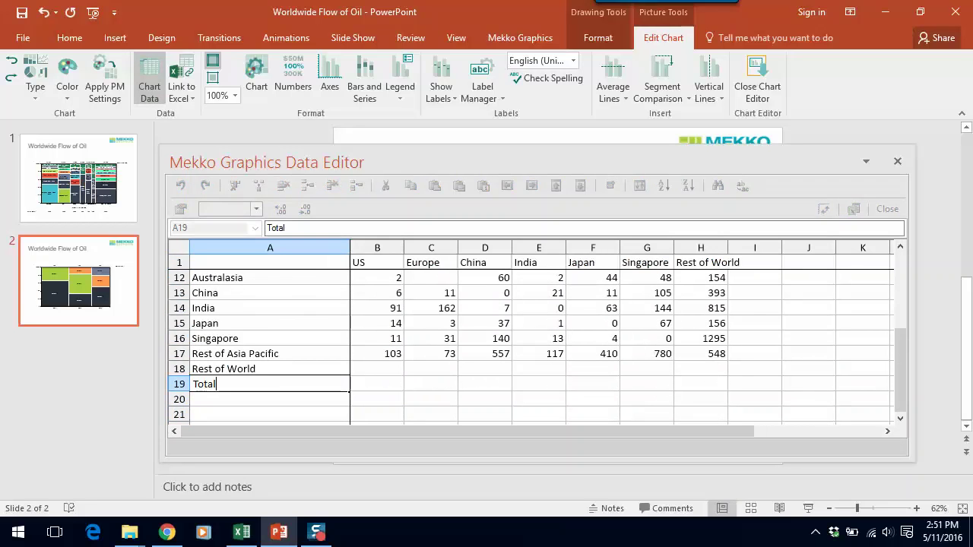
key(Return)
text(% of Total)
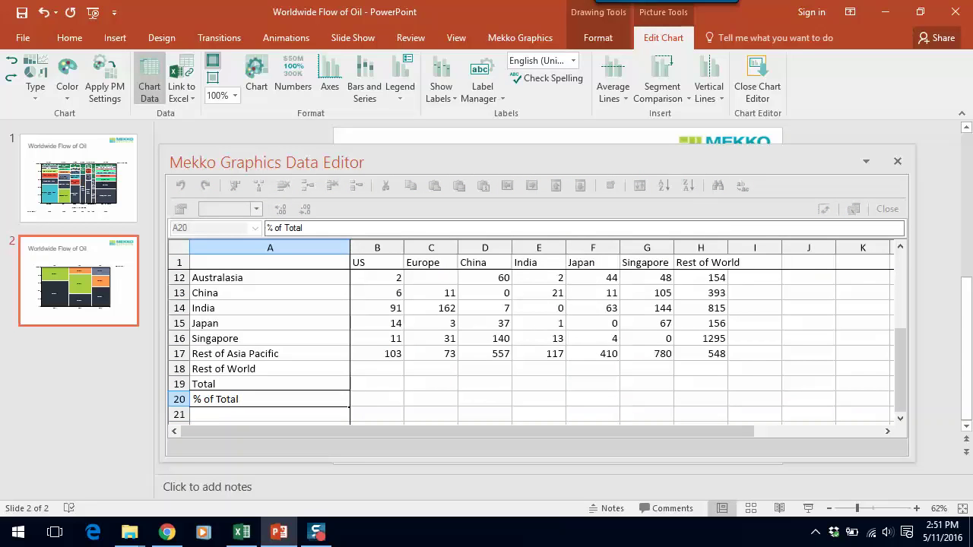
key(Up)
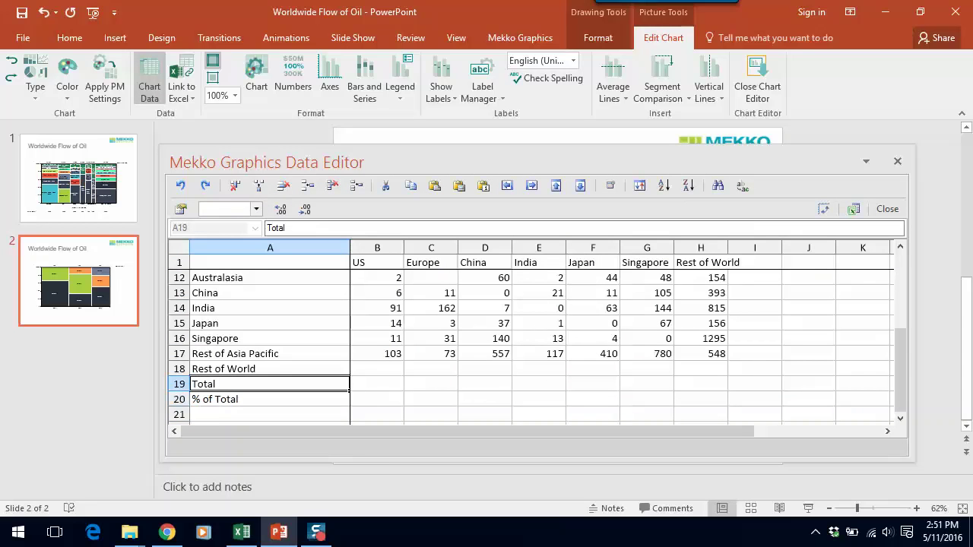
Step: Enter =SUM(B2:B17) in B19 and fill it across to H19
key(Right)
text(=sum()
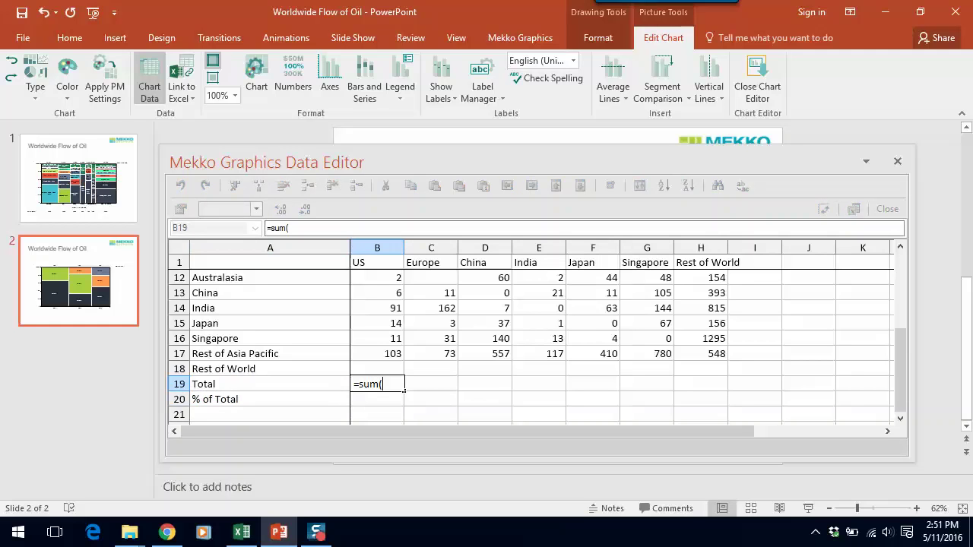
key(Up)
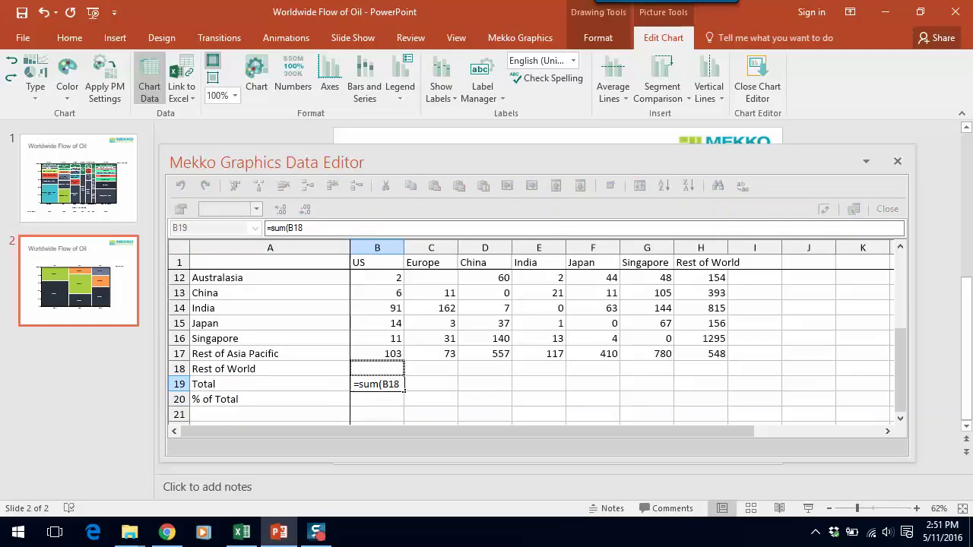
key(Up)
key(shift+Up)
key(shift+Up)
key(shift+Up)
key(shift+Up)
key(shift+Up)
key(shift+Up)
key(shift+Up)
key(shift+Up)
key(shift+Up)
key(shift+Up)
key(shift+Up)
key(shift+Up)
key(shift+Up)
key(shift+Up)
key(shift+Up)
key(shift+Up)
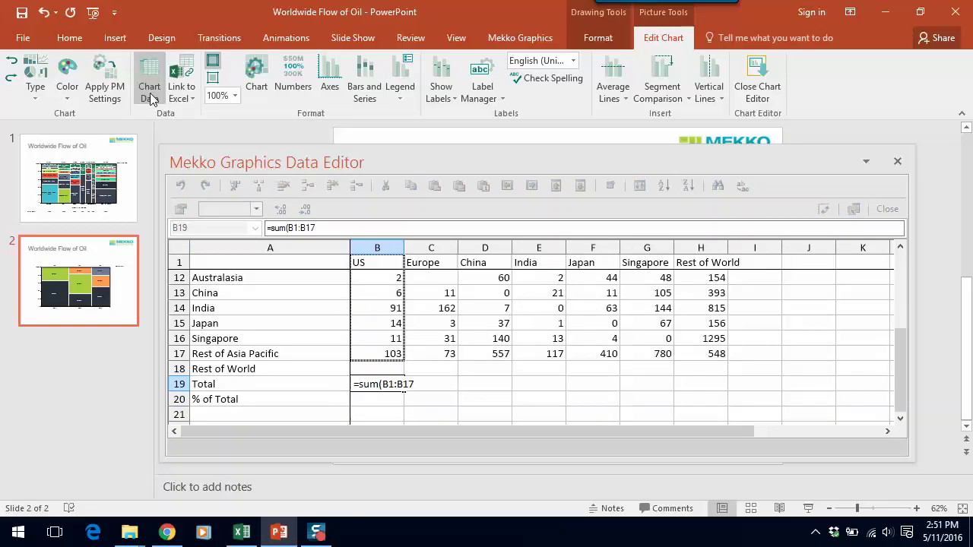
key(shift+Down)
key(shift+Down)
key(shift+Down)
key(shift+Down)
key(shift+Down)
key(shift+Down)
key(shift+Down)
key(shift+Down)
key(shift+Down)
key(shift+Down)
key(shift+Down)
key(shift+Down)
key(shift+Down)
key(shift+Down)
key(shift+Down)
key(shift+Down)
key(shift+Down)
key(shift+Up)
key(shift+Up)
key(shift+Up)
key(shift+Up)
key(shift+Up)
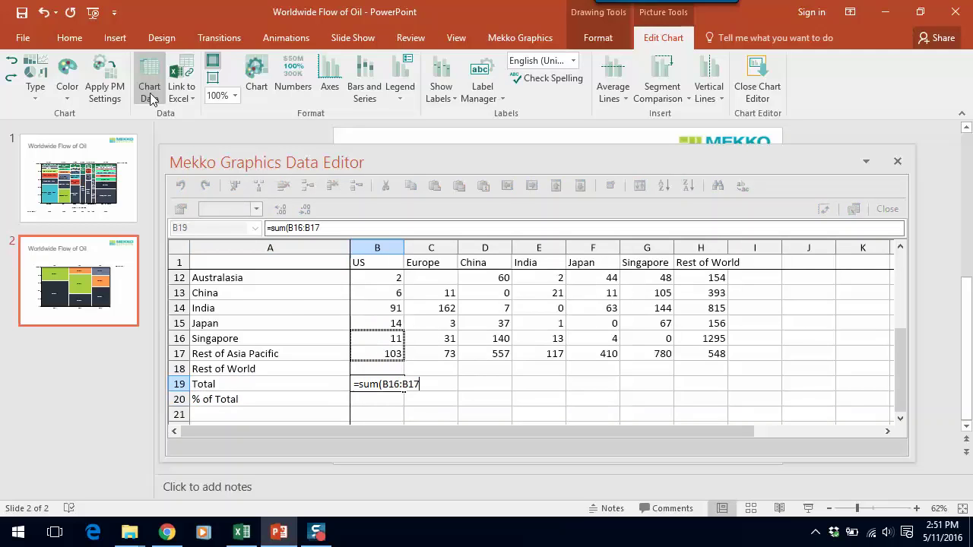
key(shift+Up)
key(shift+Up)
key(shift+Up)
key(shift+Up)
key(shift+Up)
key(shift+Up)
key(shift+Up)
key(shift+Up)
key(shift+Up)
key(shift+Up)
key(shift+Up)
key(shift+Up)
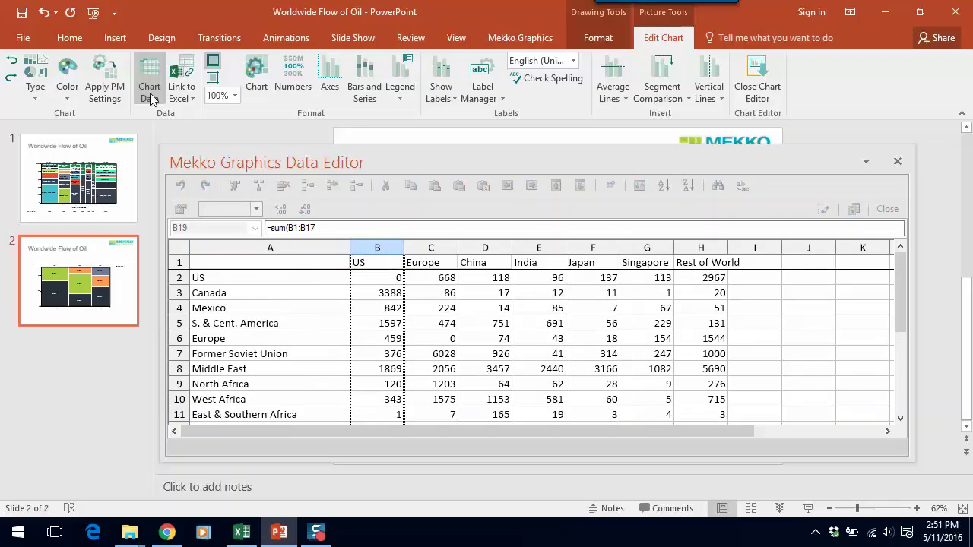
key(shift+Down)
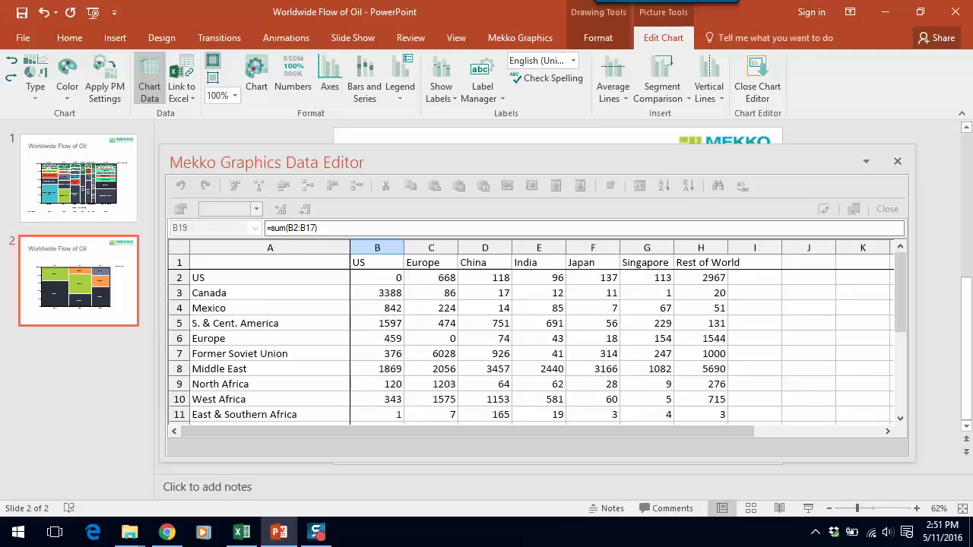
key(Return)
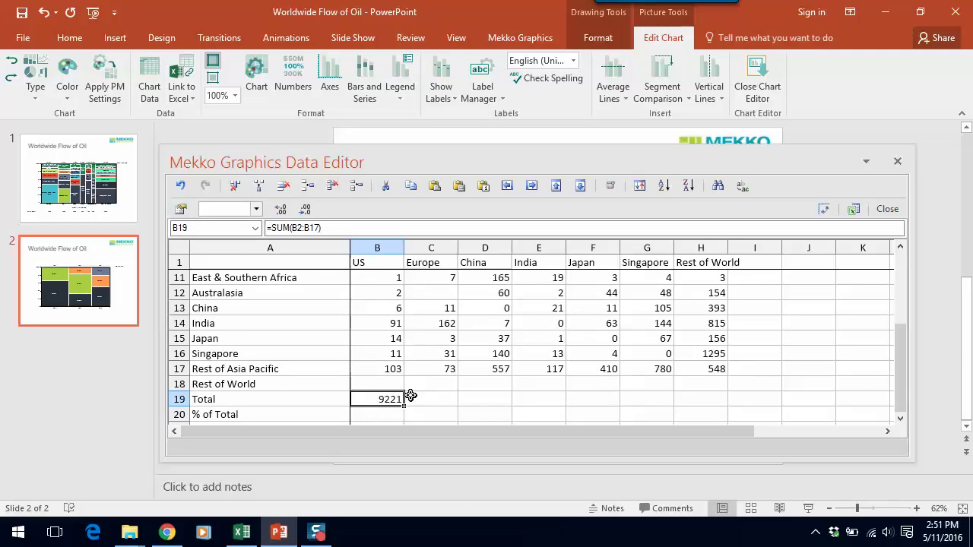
drag(401, 409, 716, 382)
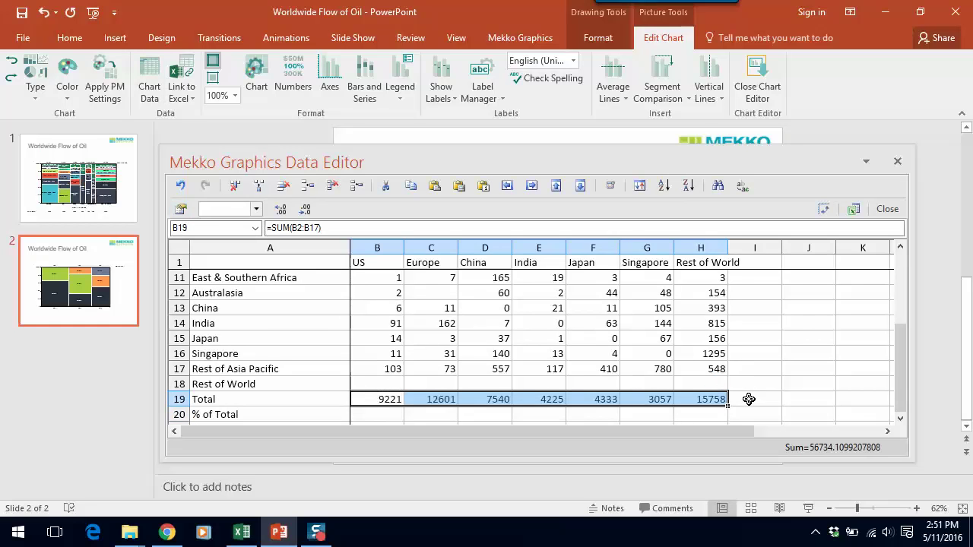
Step: Enter the grand total =SUM(B19:H19) in I19, giving 56734.11
click(747, 398)
text(=sum()
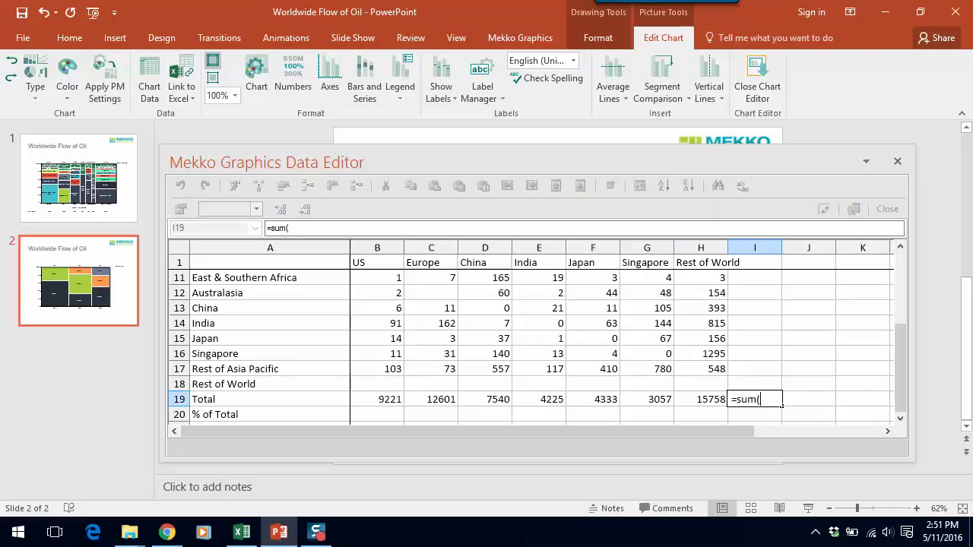
key(Left)
key(shift+Left)
key(shift+Left)
key(shift+Left)
key(shift+Left)
key(shift+Left)
key(shift+Left)
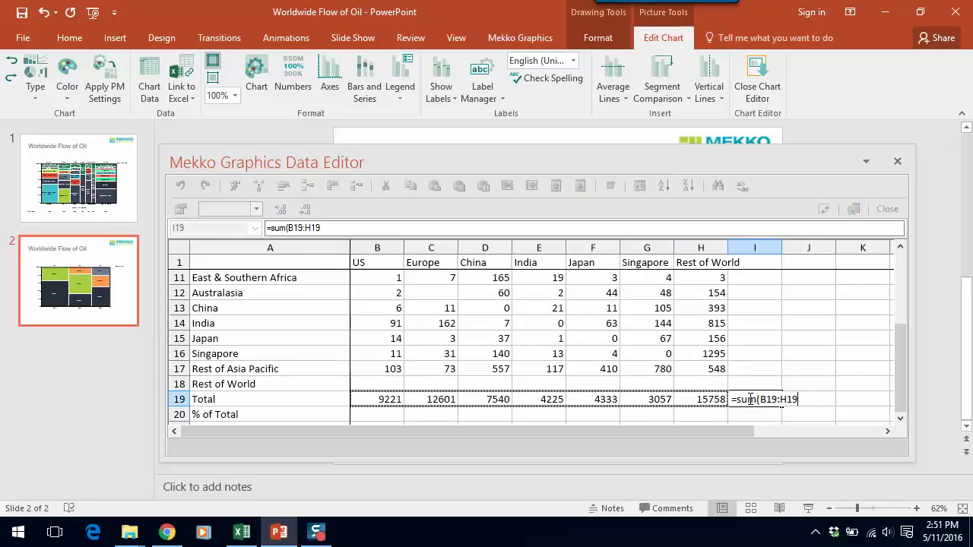
text())
key(Return)
Step: Enter =B19/$I19 in B20 and fill it across to H20 for each column's share
key(Left)
key(Left)
key(Left)
key(Left)
key(Left)
key(Left)
key(Left)
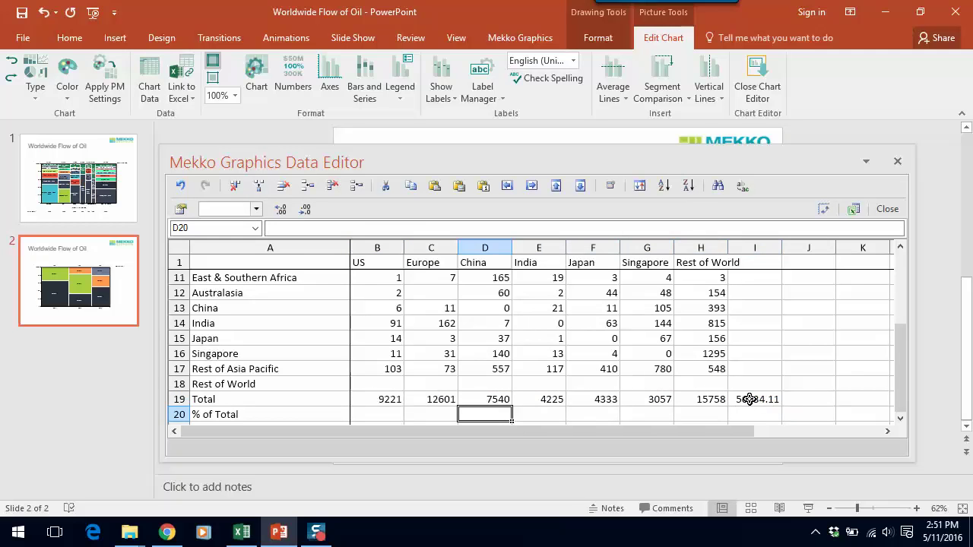
text(=)
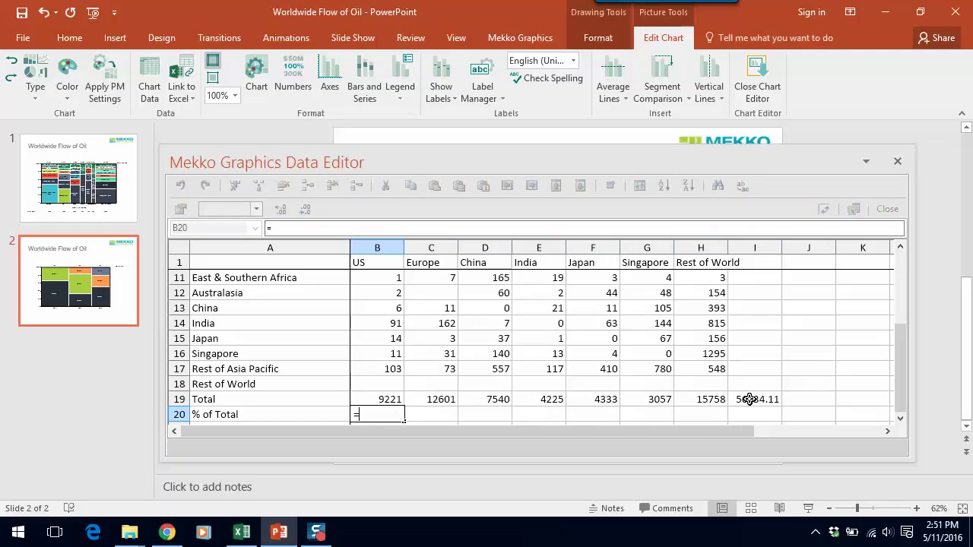
key(Up)
text(/)
key(Up)
key(Right)
key(Right)
key(Right)
key(Right)
key(Right)
key(Right)
key(Right)
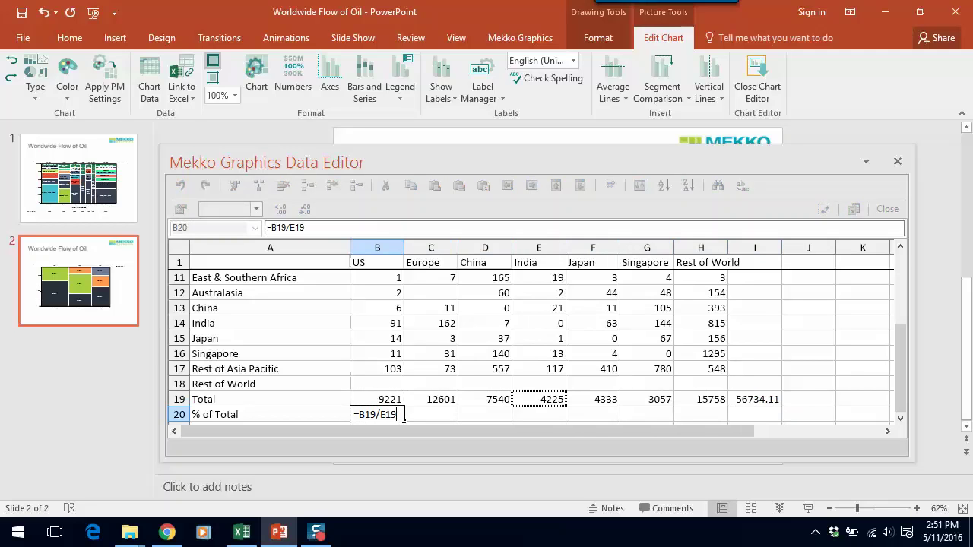
key(Return)
key(Up)
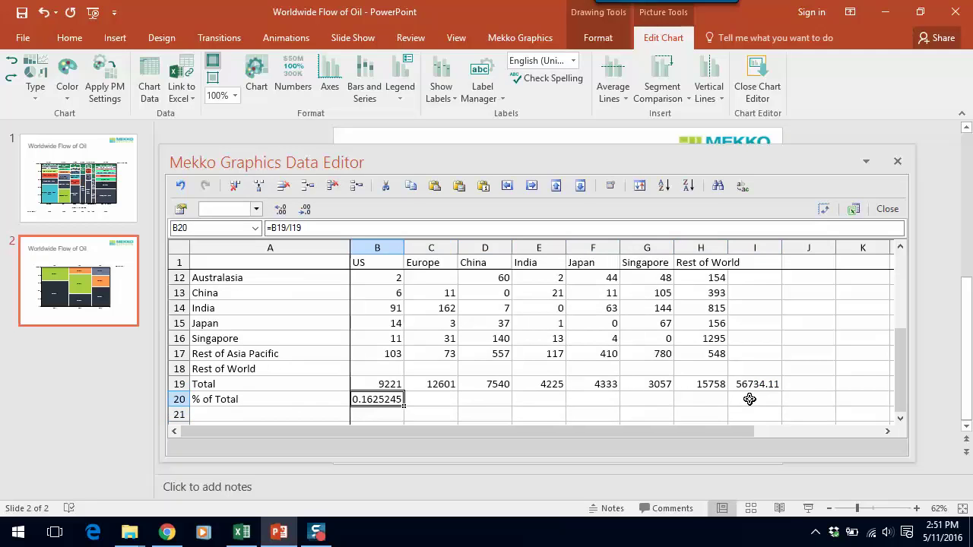
click(290, 227)
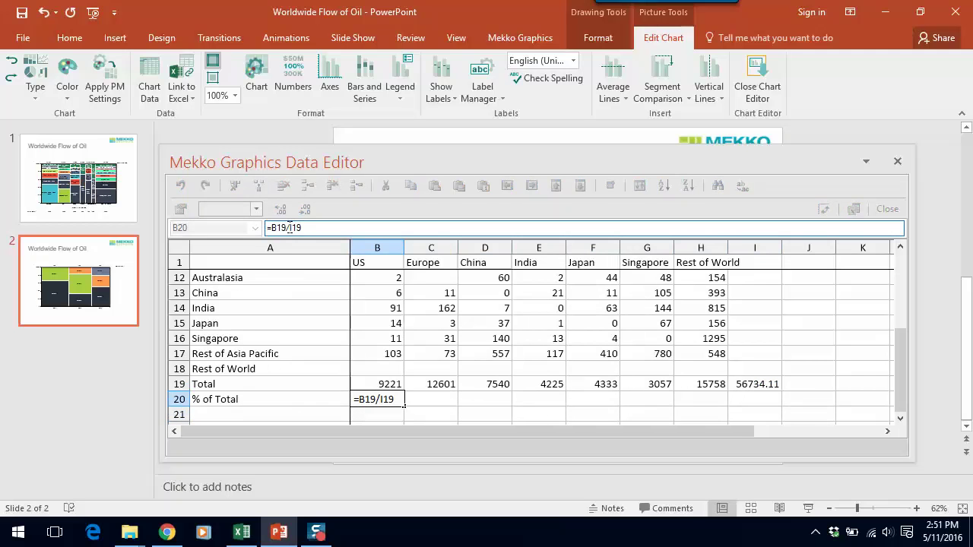
text($)
click(426, 390)
click(398, 401)
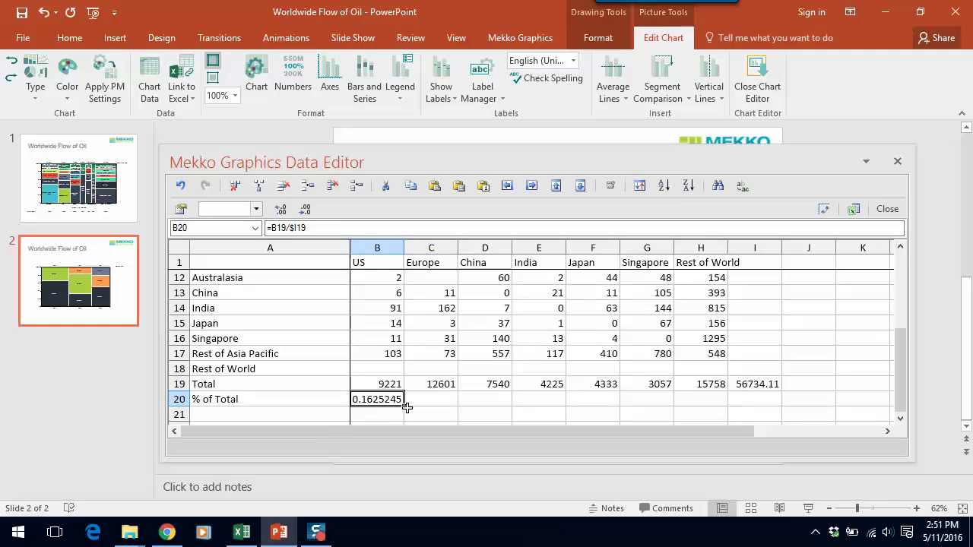
drag(405, 408, 706, 395)
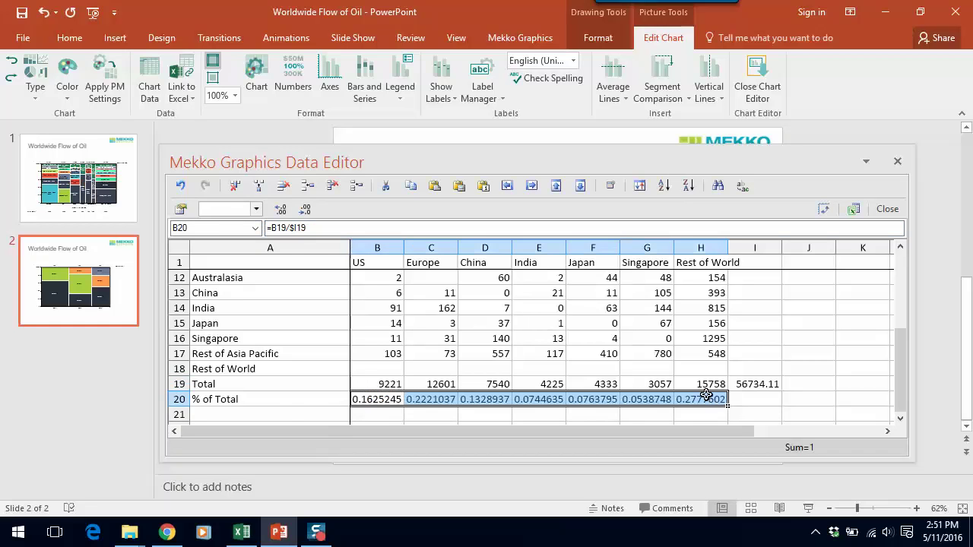
Step: Make '% of Total' a data row shown as whole-number percentages
click(281, 387)
right_click(282, 386)
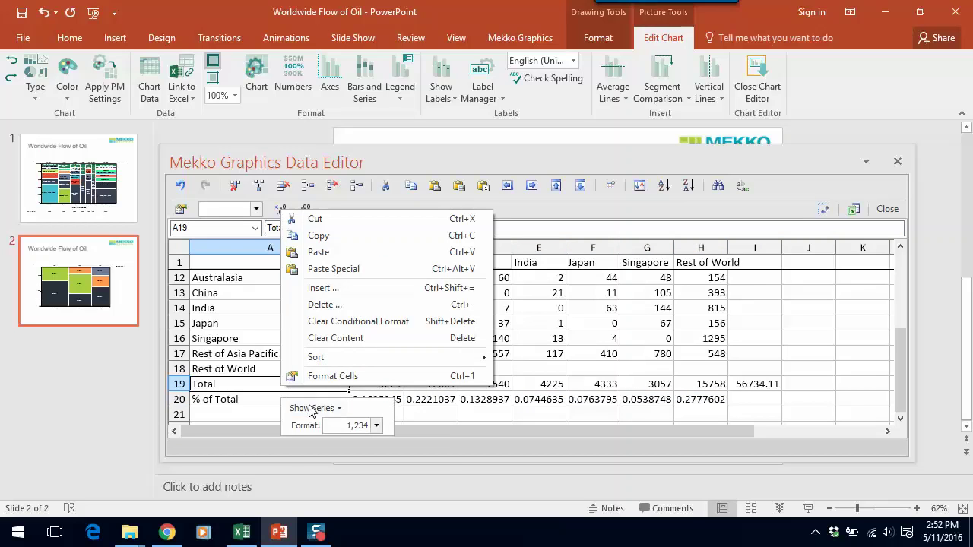
click(314, 408)
click(325, 428)
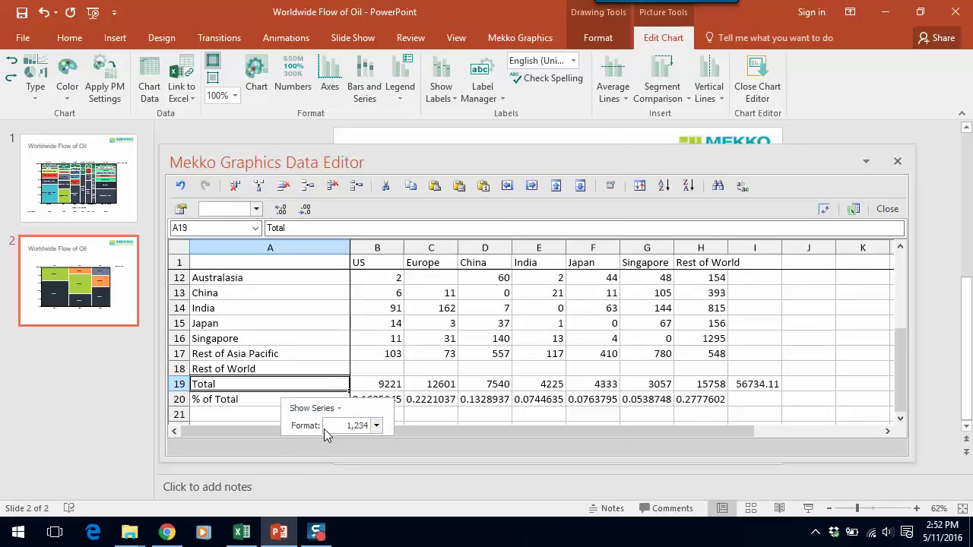
click(253, 402)
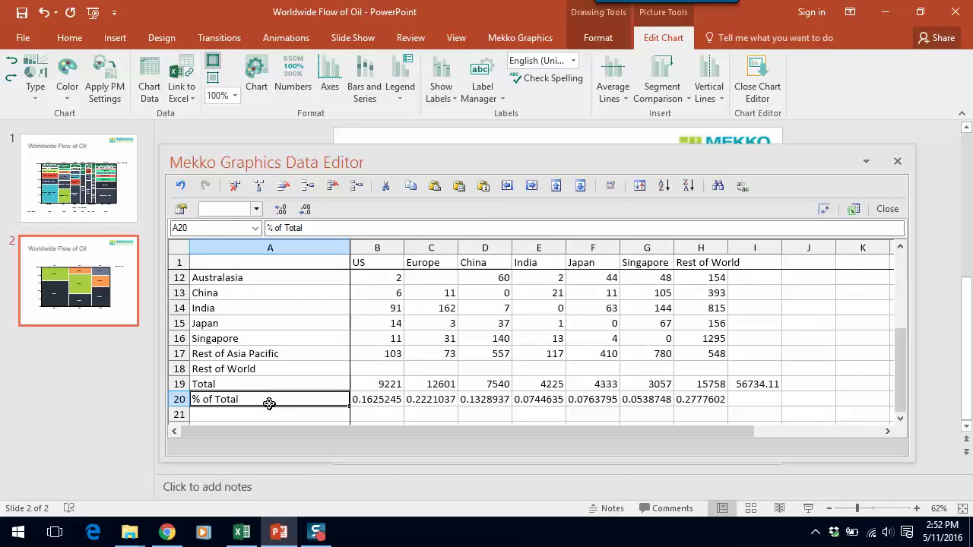
right_click(269, 403)
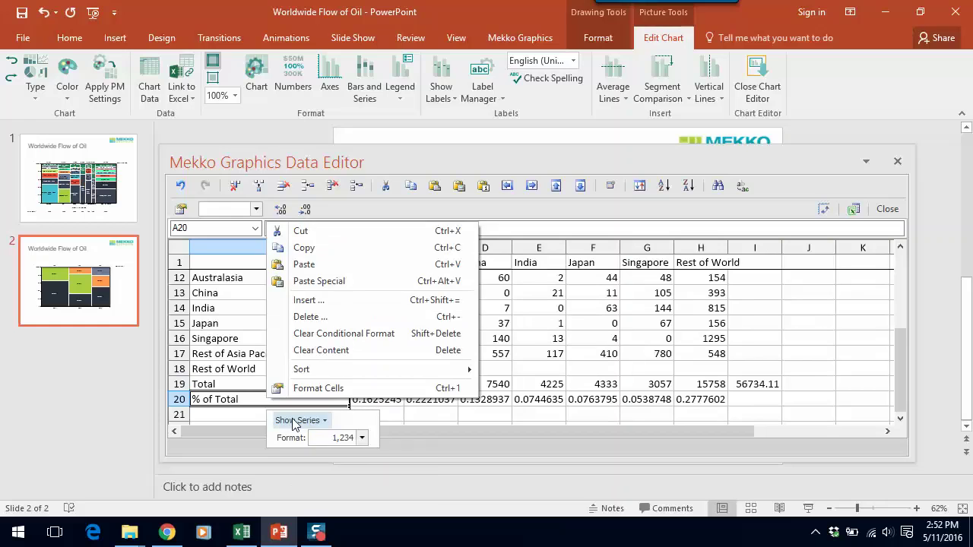
click(295, 423)
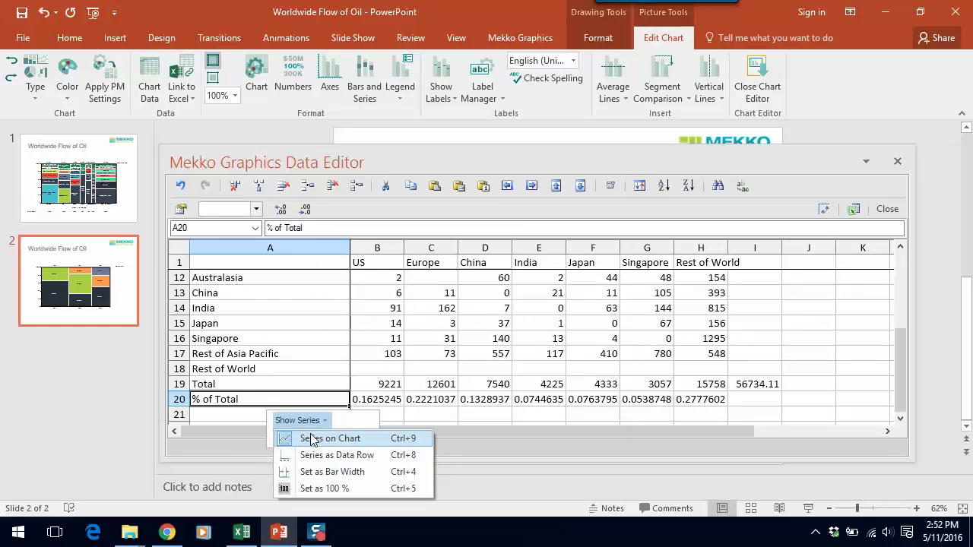
click(311, 439)
click(285, 421)
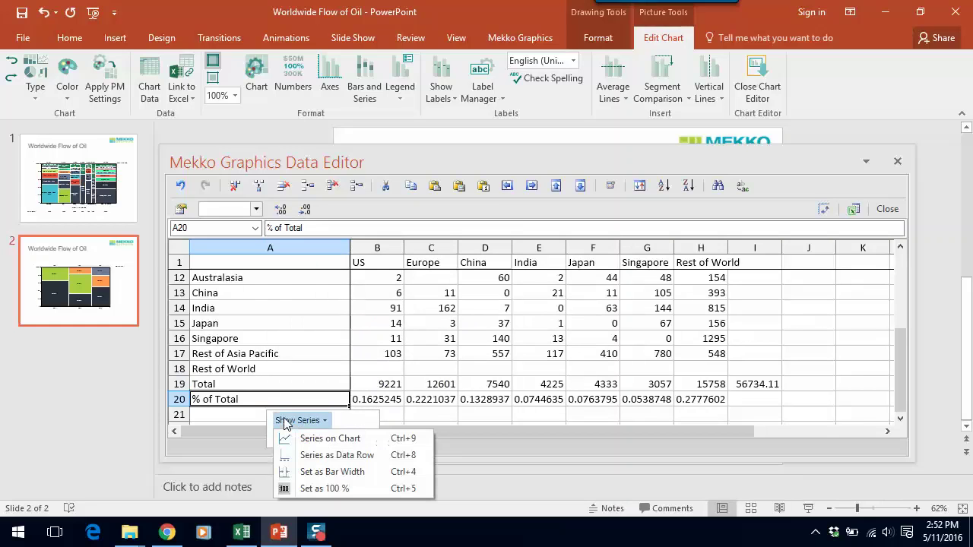
click(315, 454)
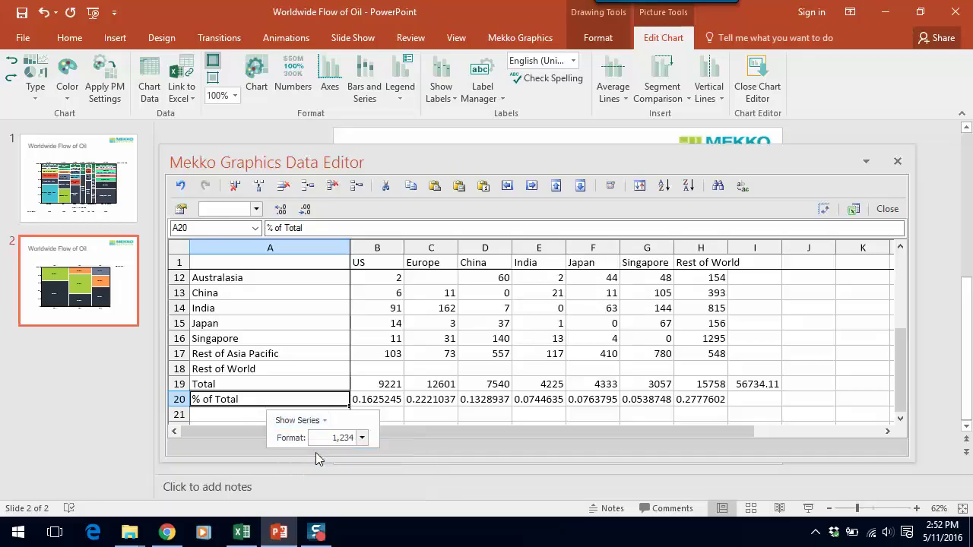
click(363, 438)
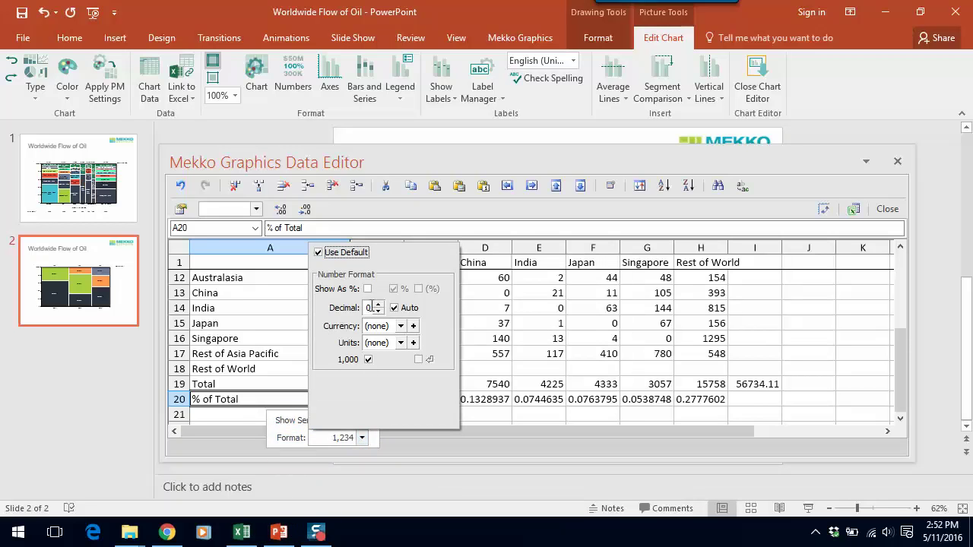
click(368, 290)
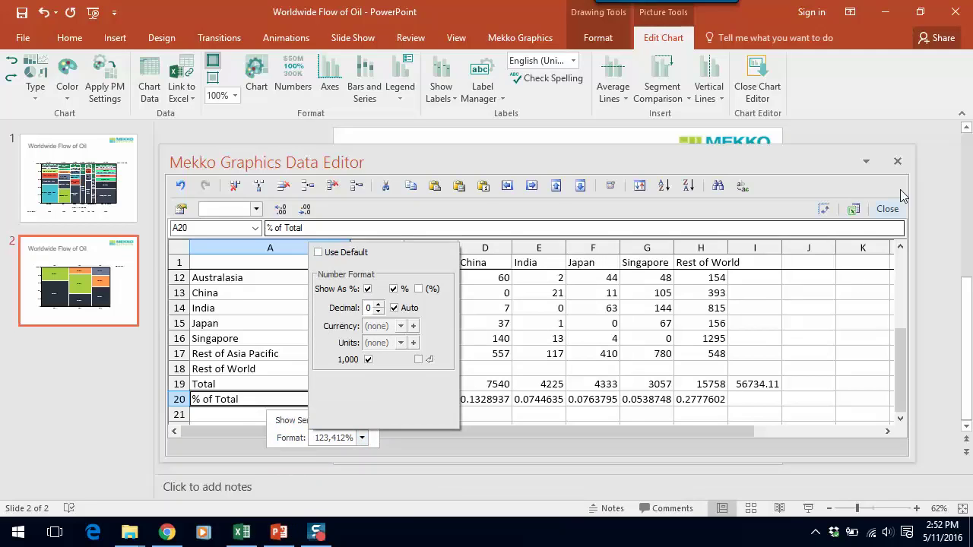
Step: Close the datasheet, move the % of Total row (22%, 16%, 13%…) lower beneath the bars, and exit chart editing
click(888, 210)
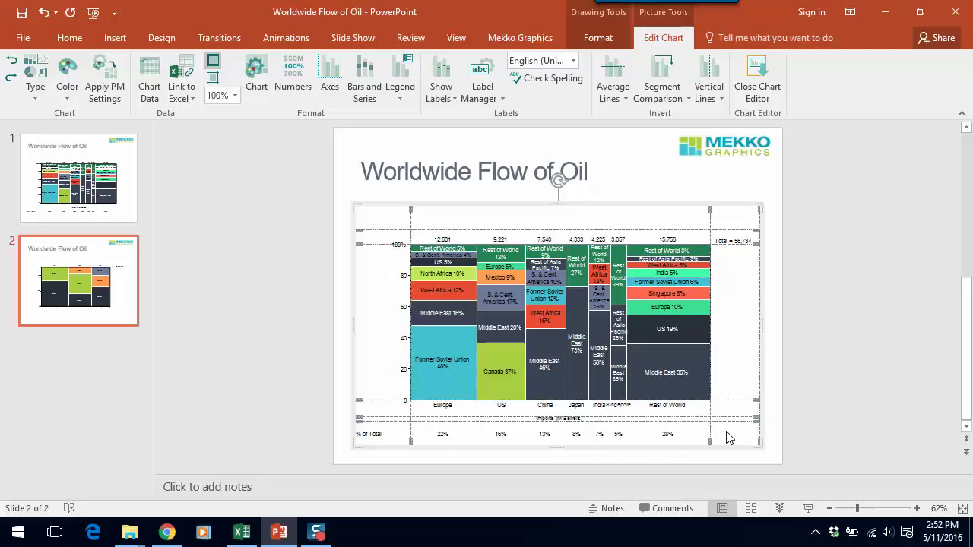
drag(754, 423, 754, 431)
key(ctrl+z)
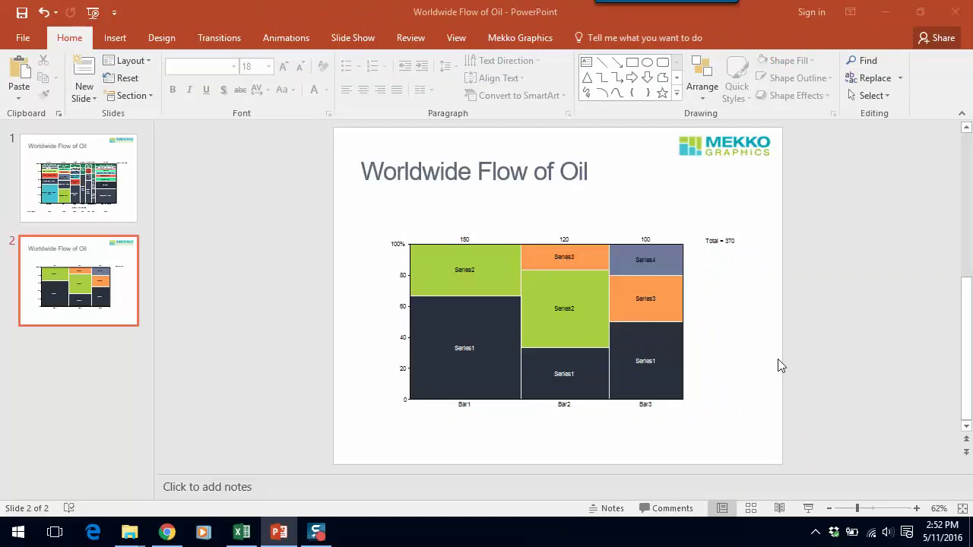